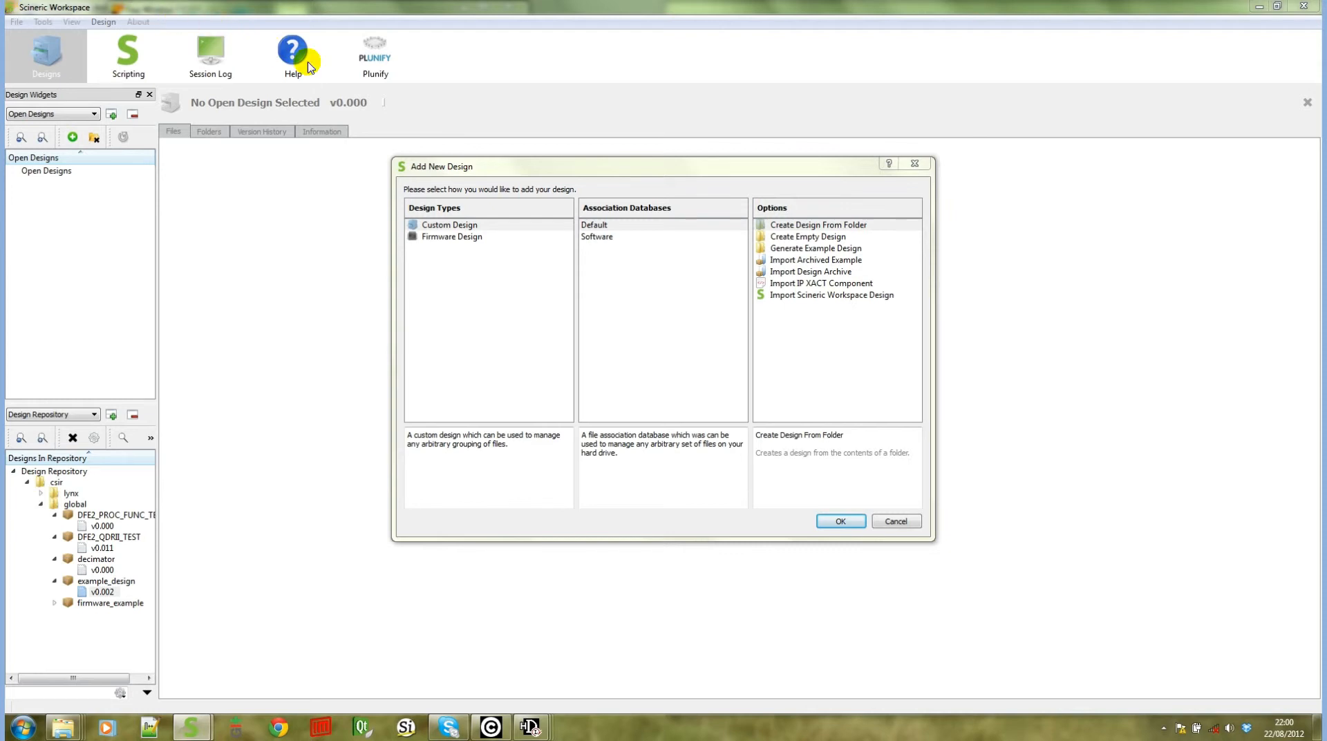
Choose the Firmware Design type and look through the descriptions of its add-design options
{"action": "left_click", "coordinate": [453, 237]}
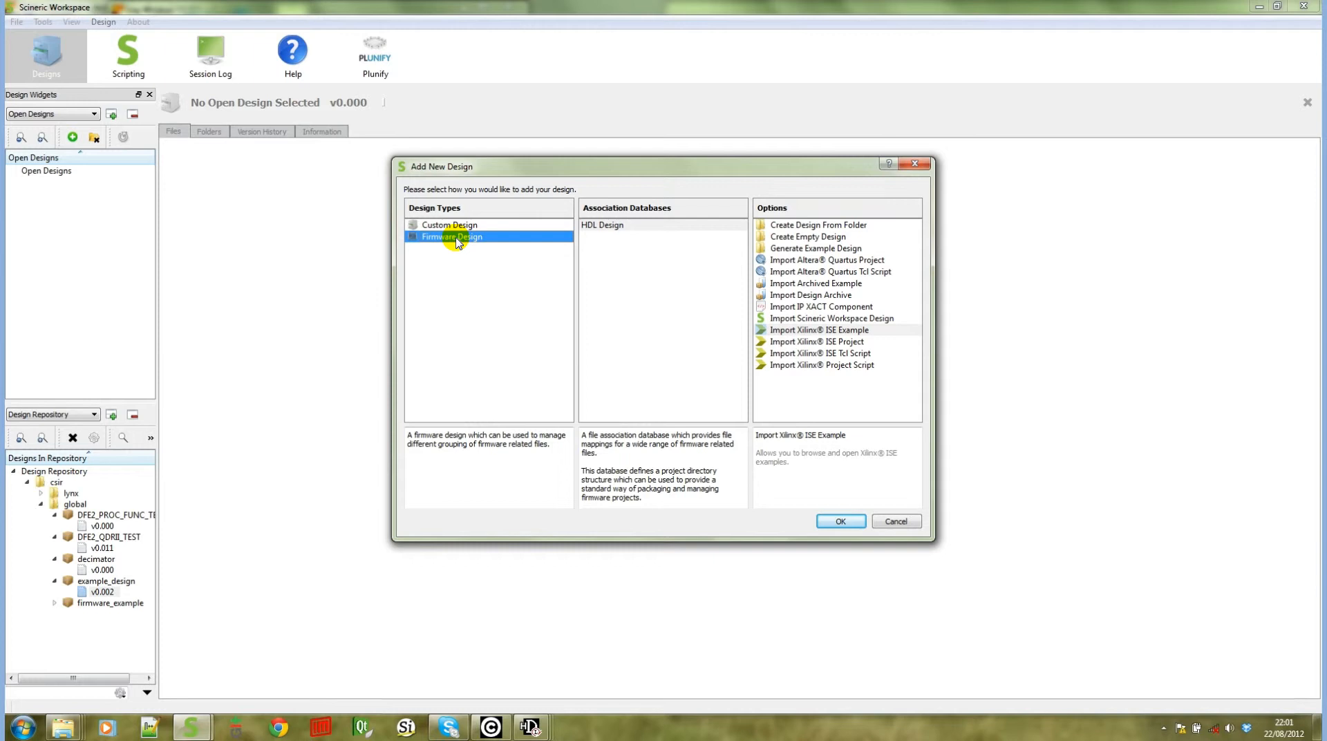
{"action": "left_click", "coordinate": [807, 233]}
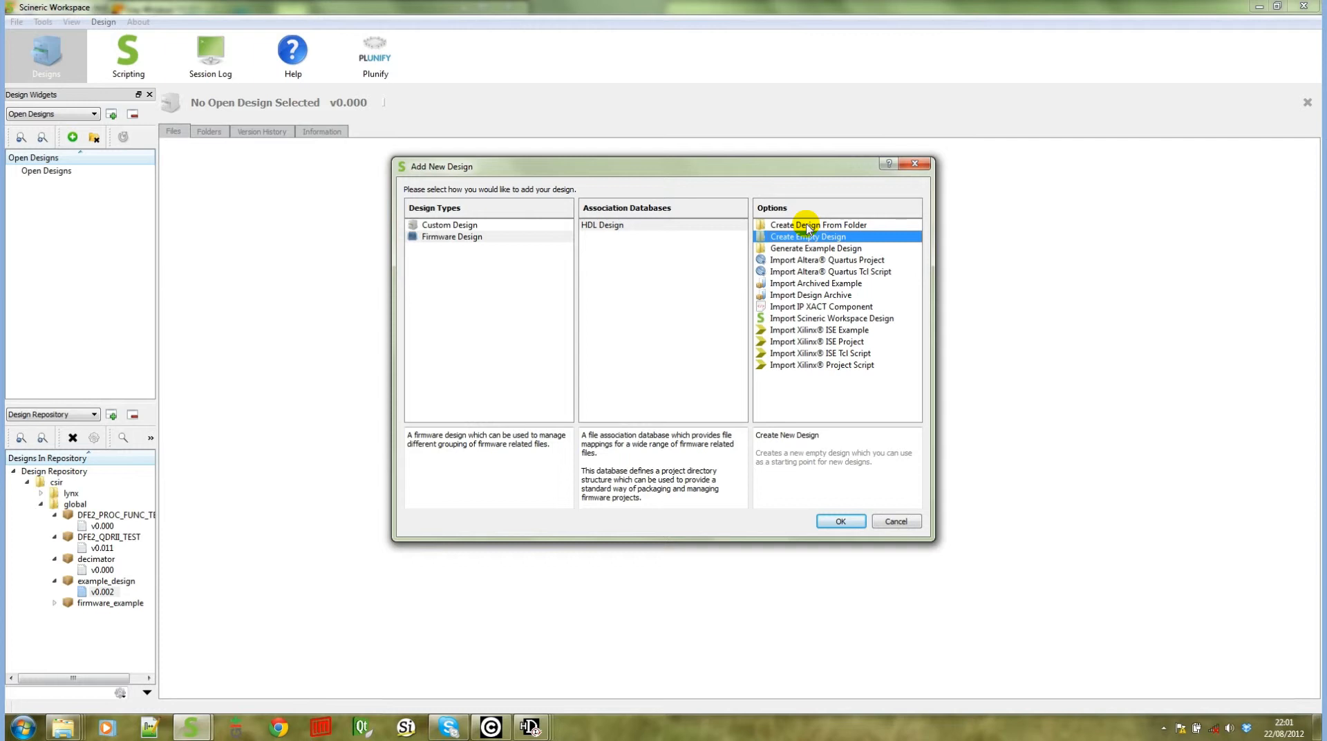
{"action": "left_click", "coordinate": [828, 245]}
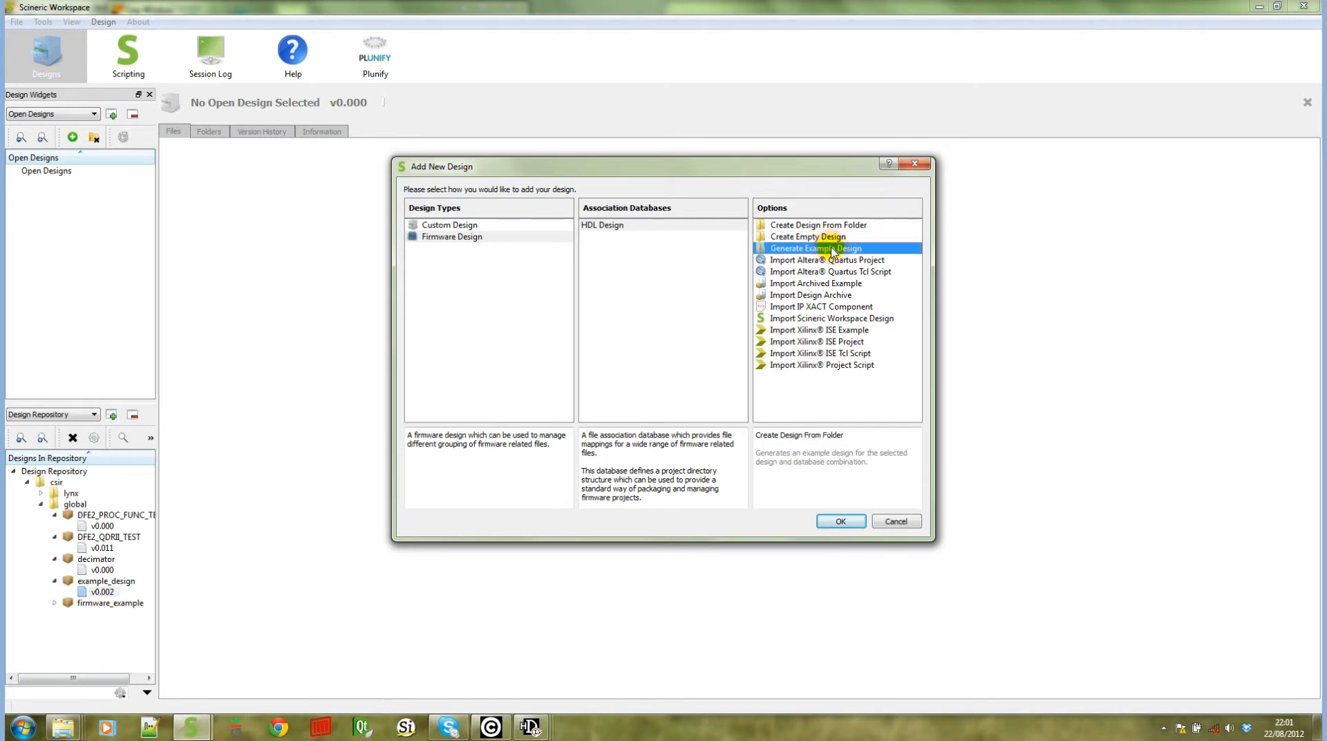
{"action": "key", "text": "Down"}
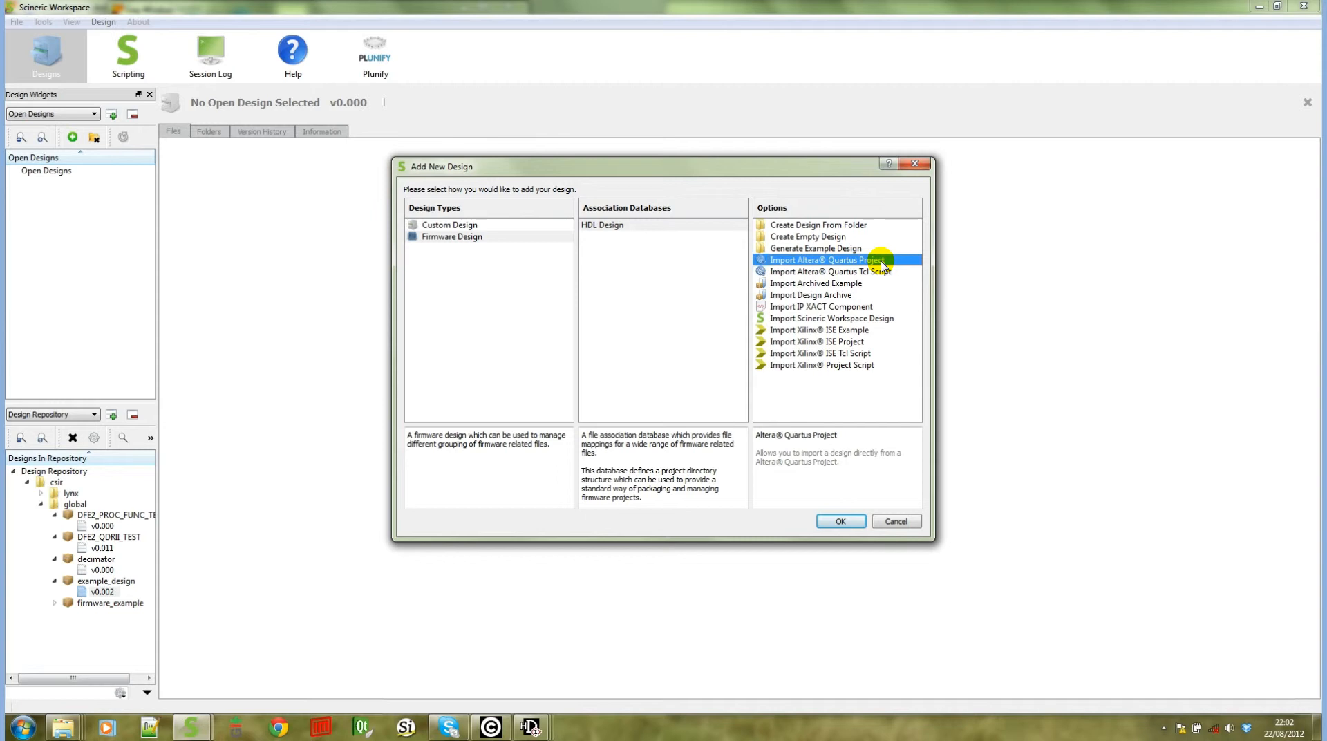
{"action": "left_click", "coordinate": [881, 280]}
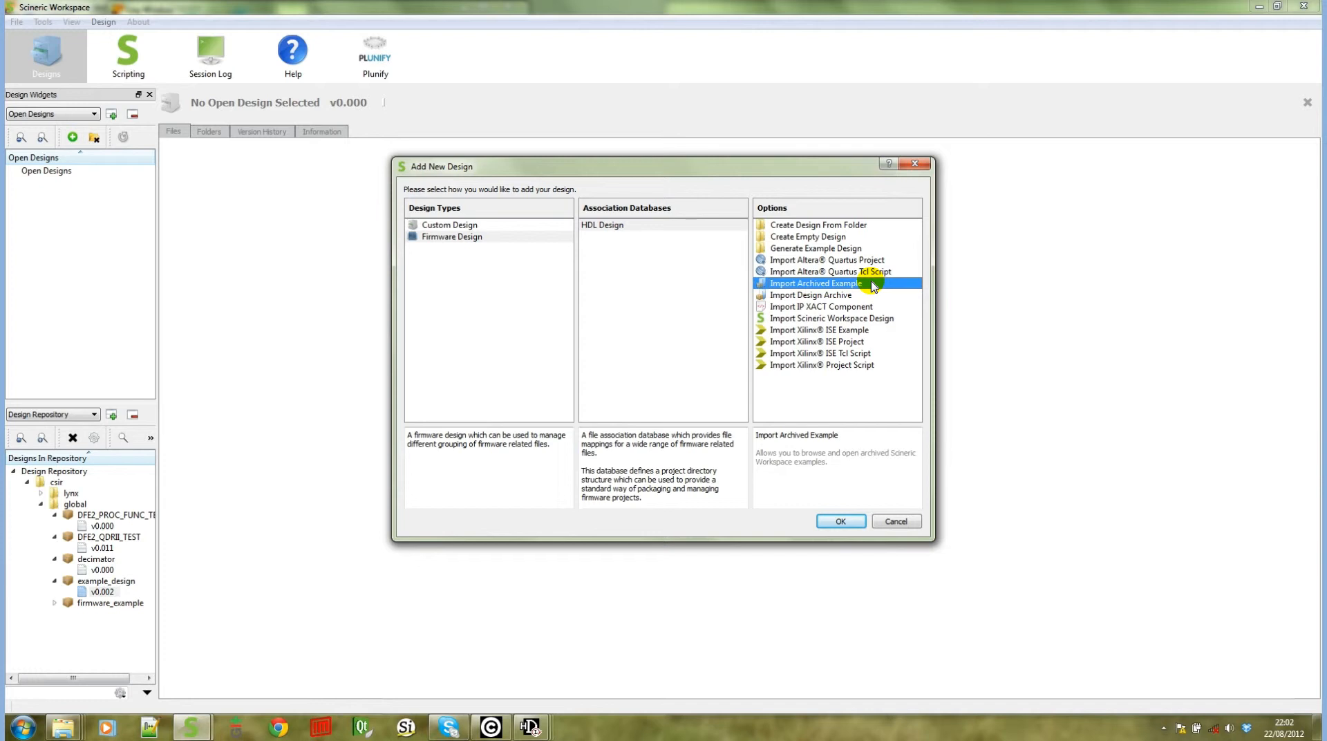
{"action": "left_click", "coordinate": [841, 295]}
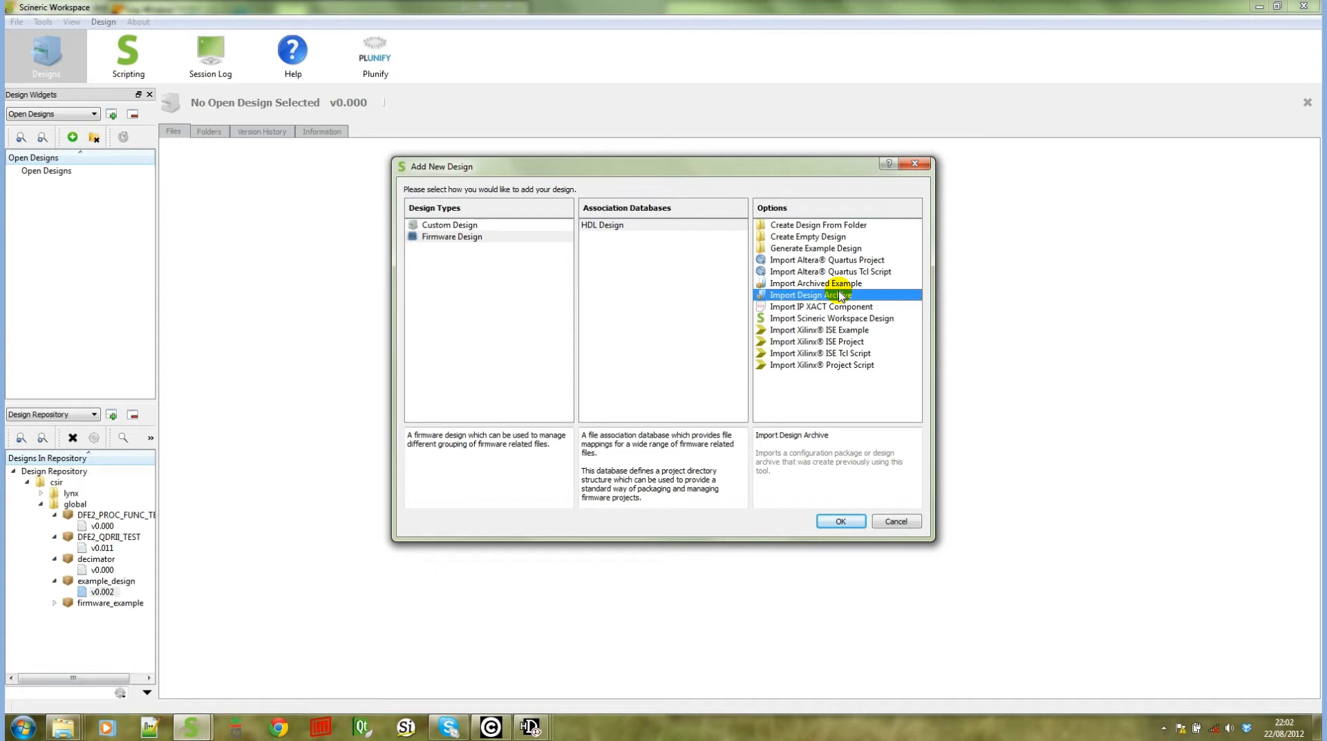
{"action": "left_click", "coordinate": [825, 316]}
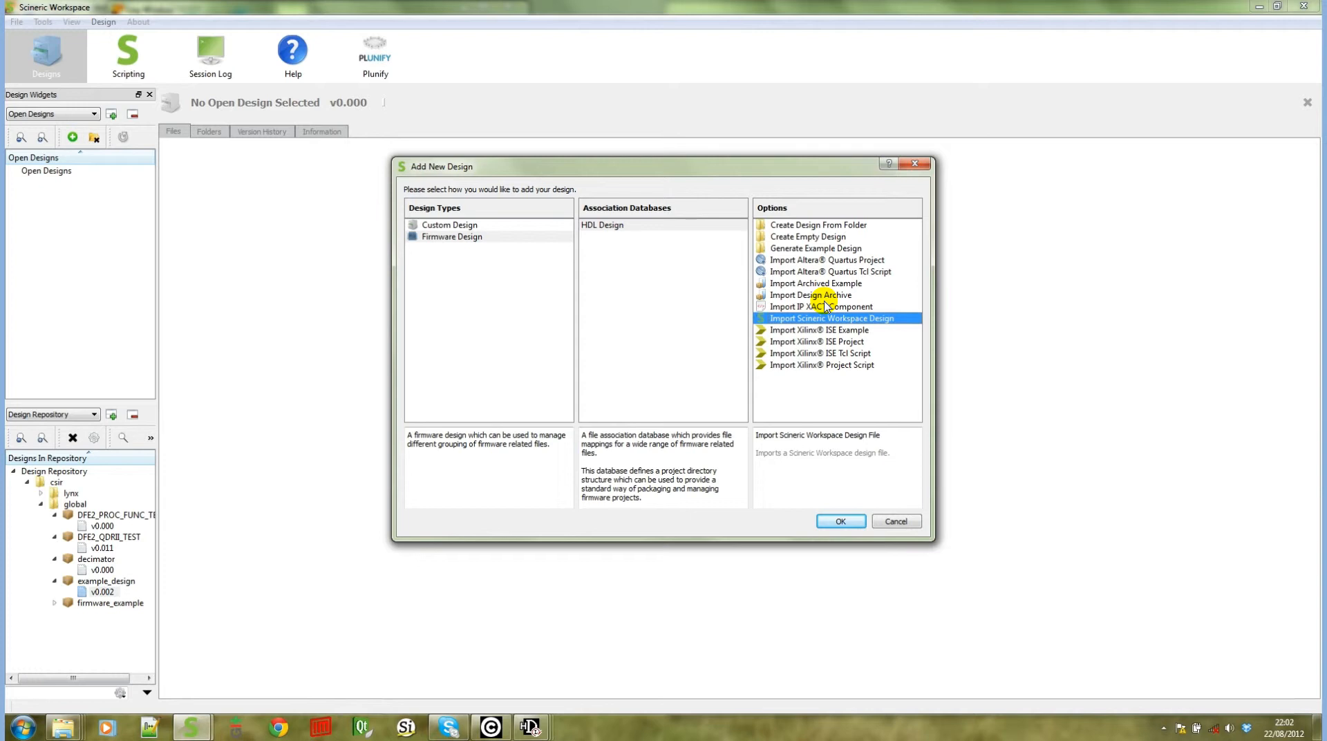
{"action": "left_click", "coordinate": [794, 325]}
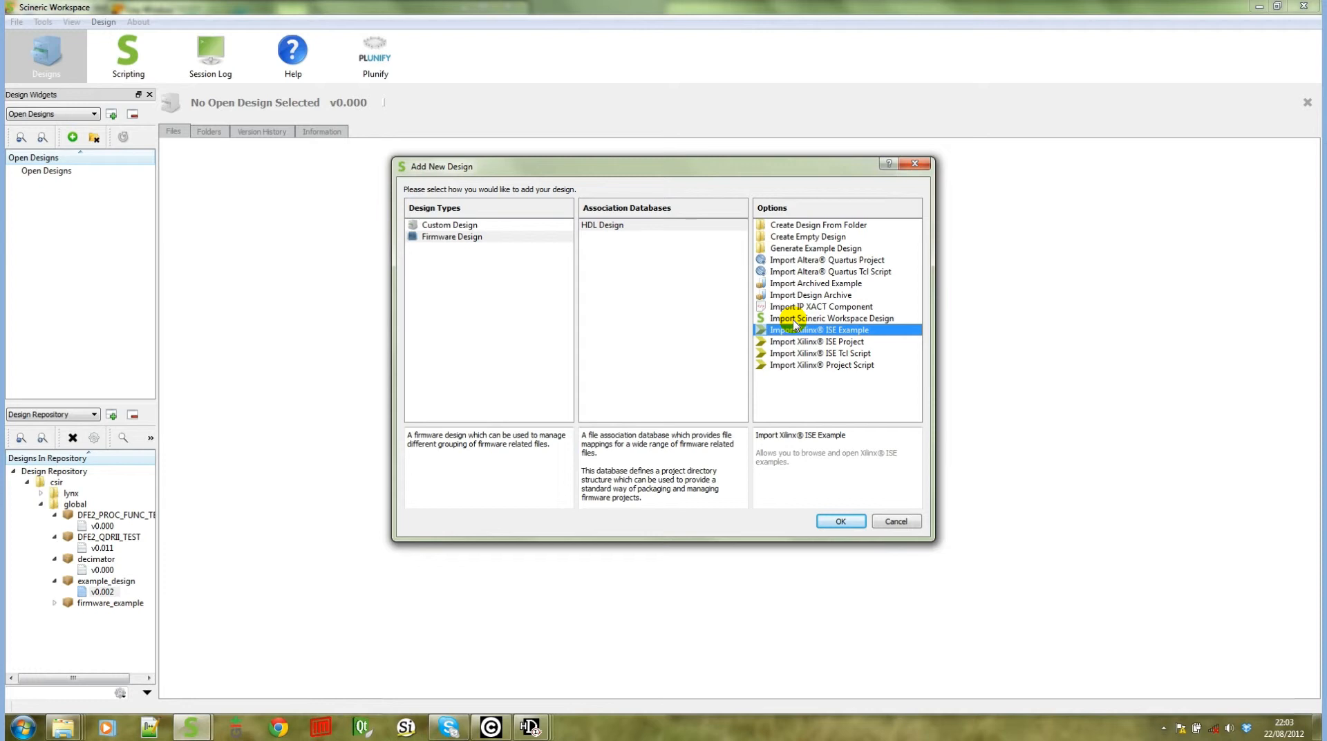
{"action": "left_click", "coordinate": [876, 342]}
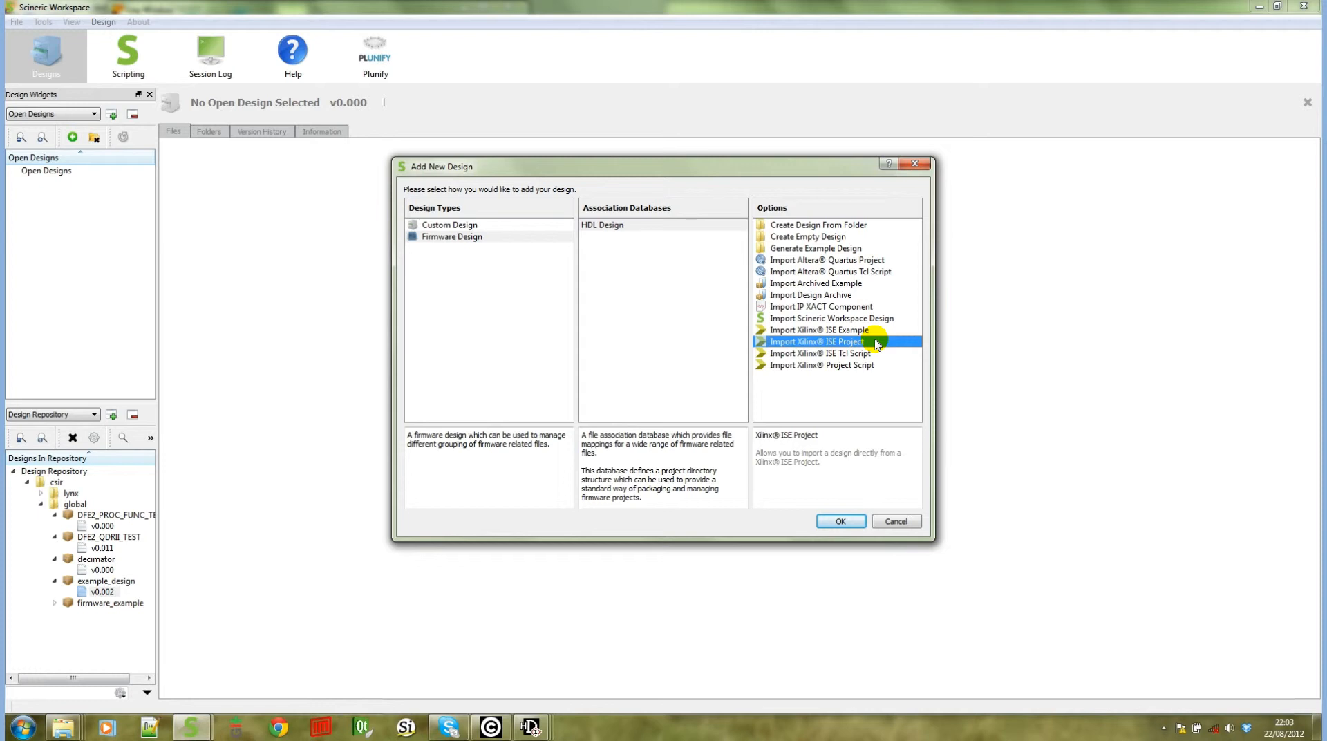
{"action": "left_click", "coordinate": [870, 364]}
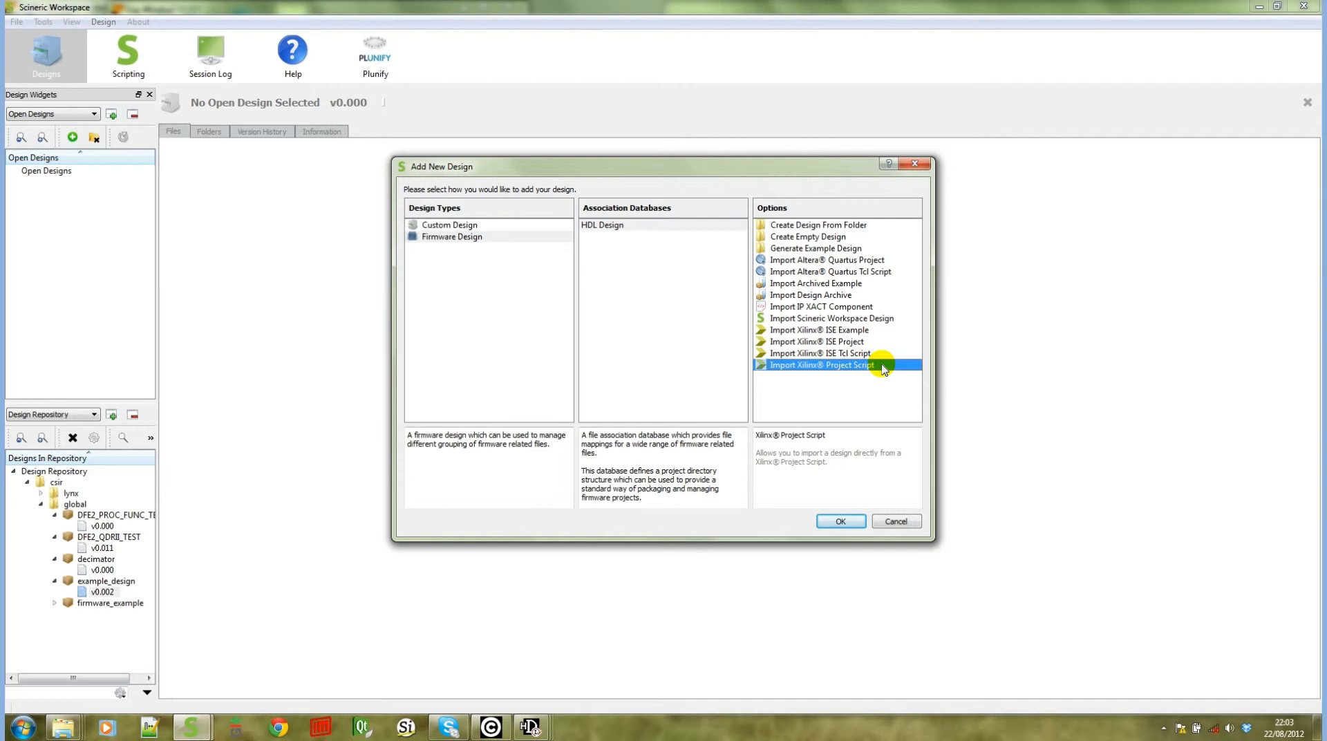
Import the Xilinx ISE example pn_gen_ver_211.zip using the ISE 14.1 environment
{"action": "left_click", "coordinate": [855, 332]}
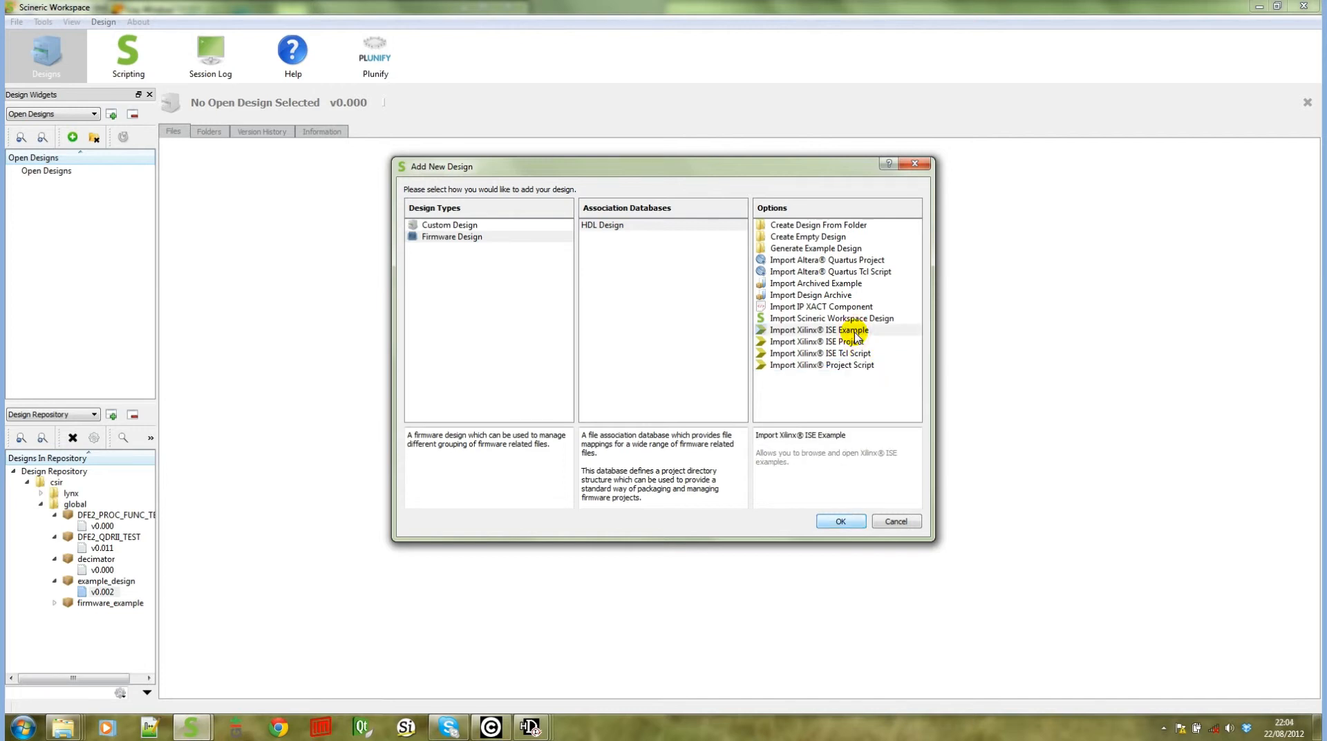
{"action": "left_click", "coordinate": [840, 521]}
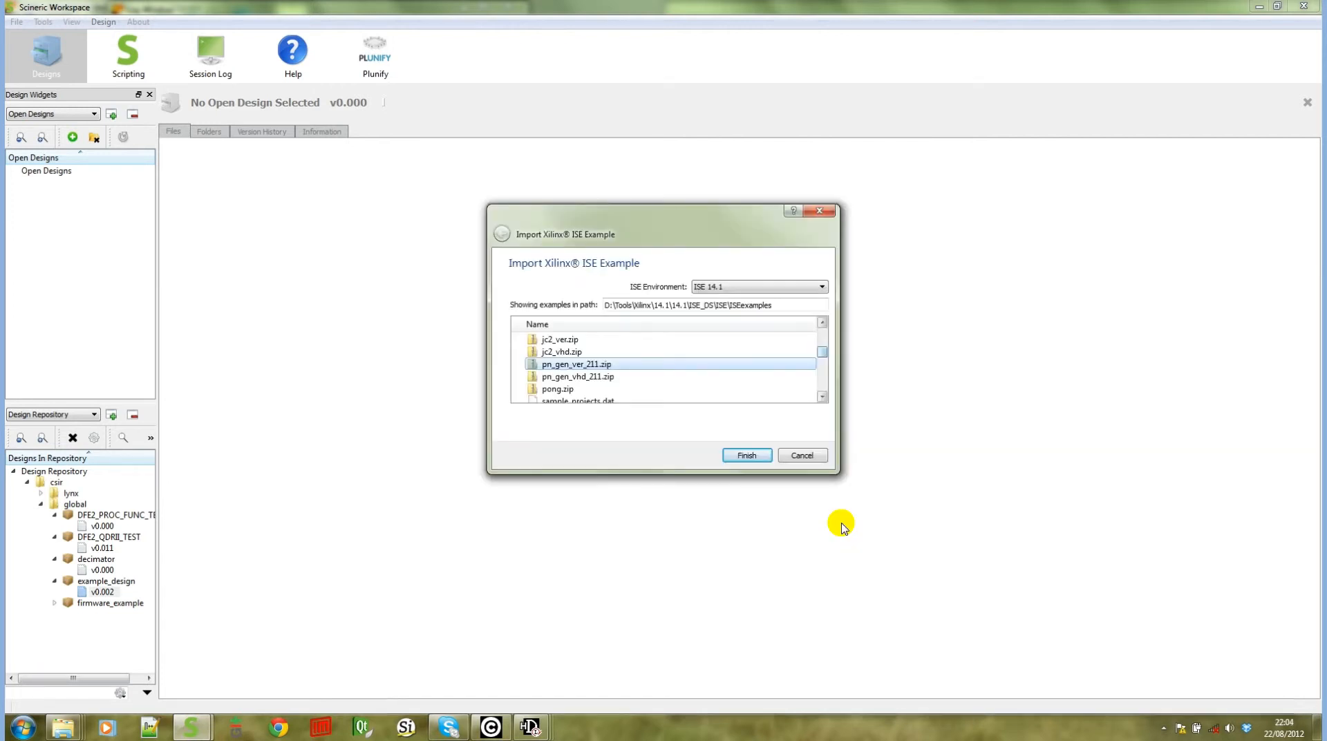
{"action": "left_click_drag", "start_coordinate": [822, 351], "coordinate": [826, 355]}
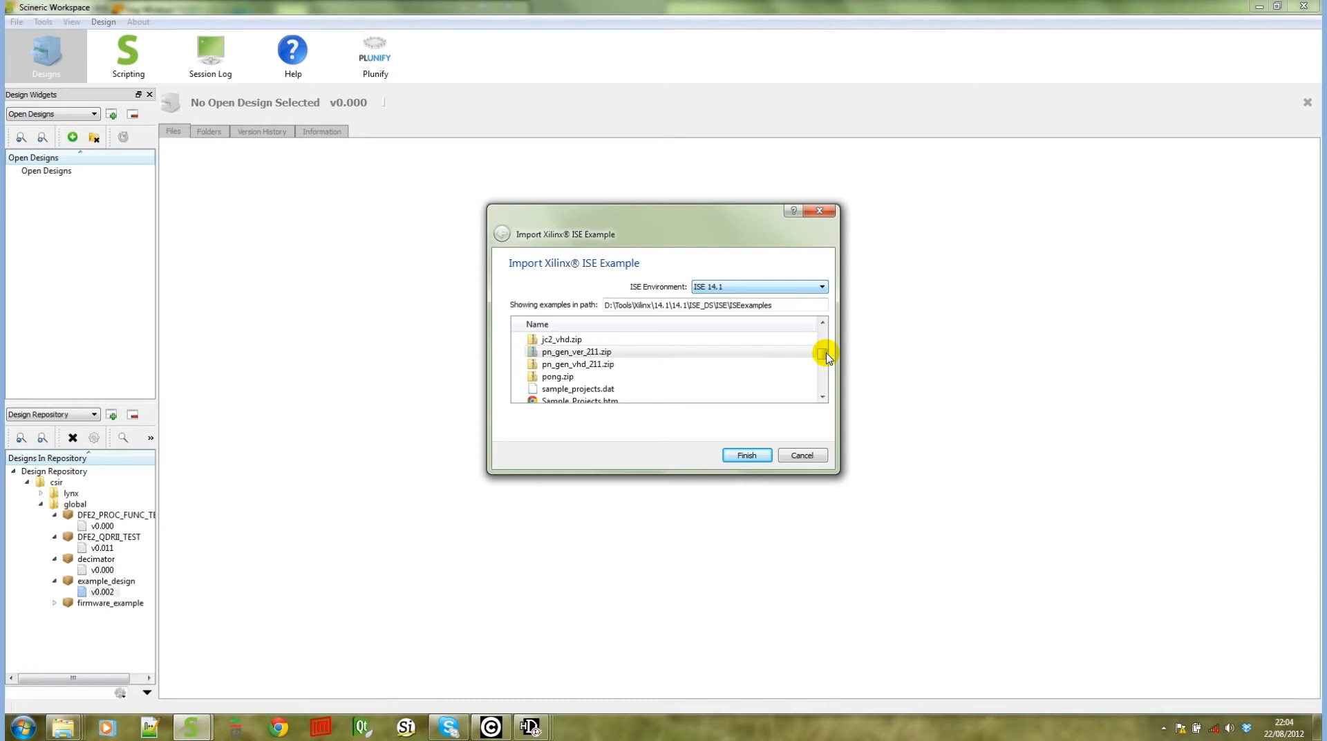
{"action": "left_click", "coordinate": [752, 290]}
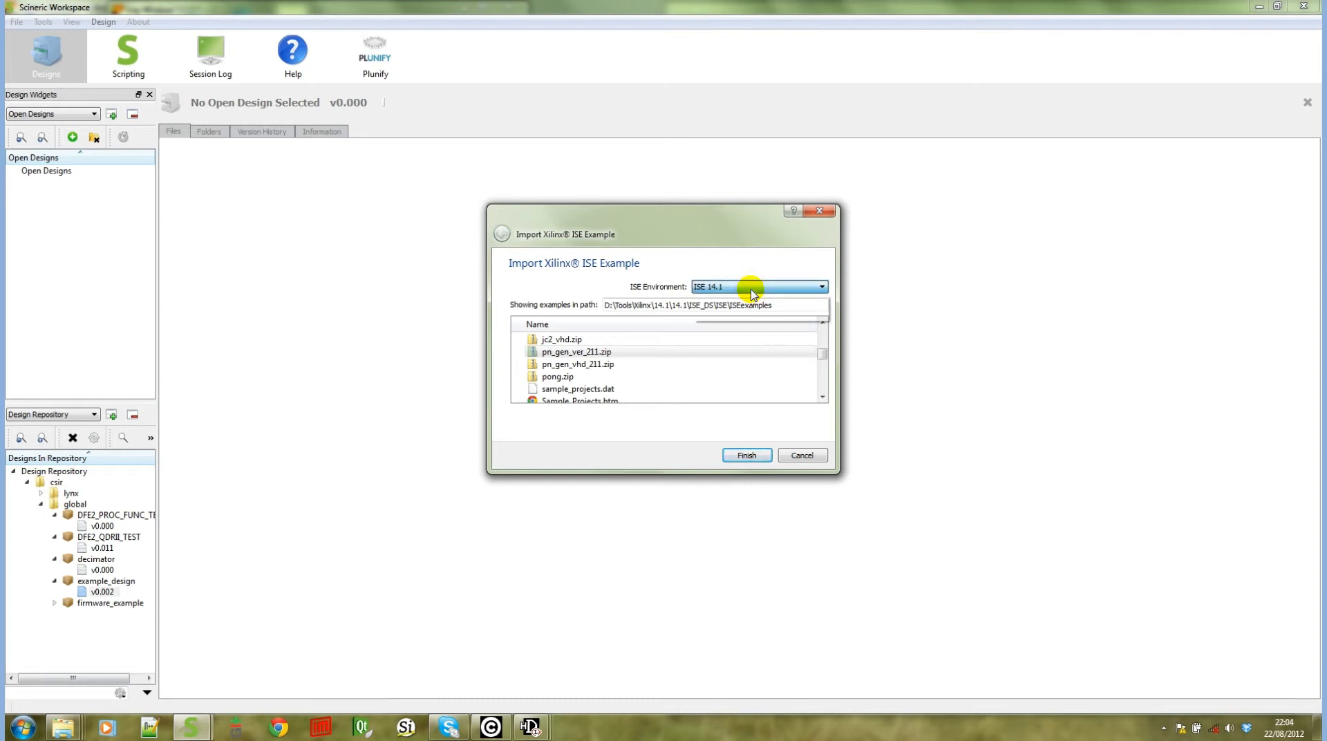
{"action": "left_click", "coordinate": [752, 293]}
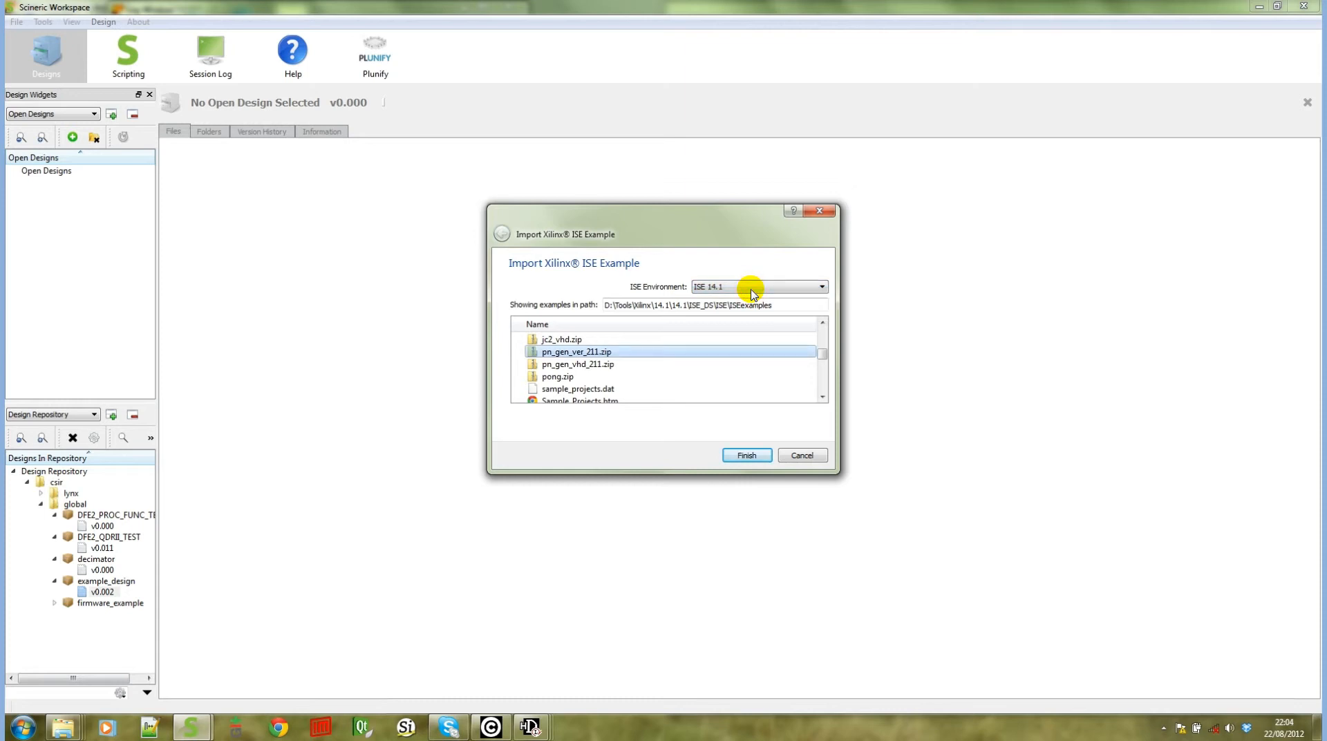
{"action": "double_click", "coordinate": [596, 353]}
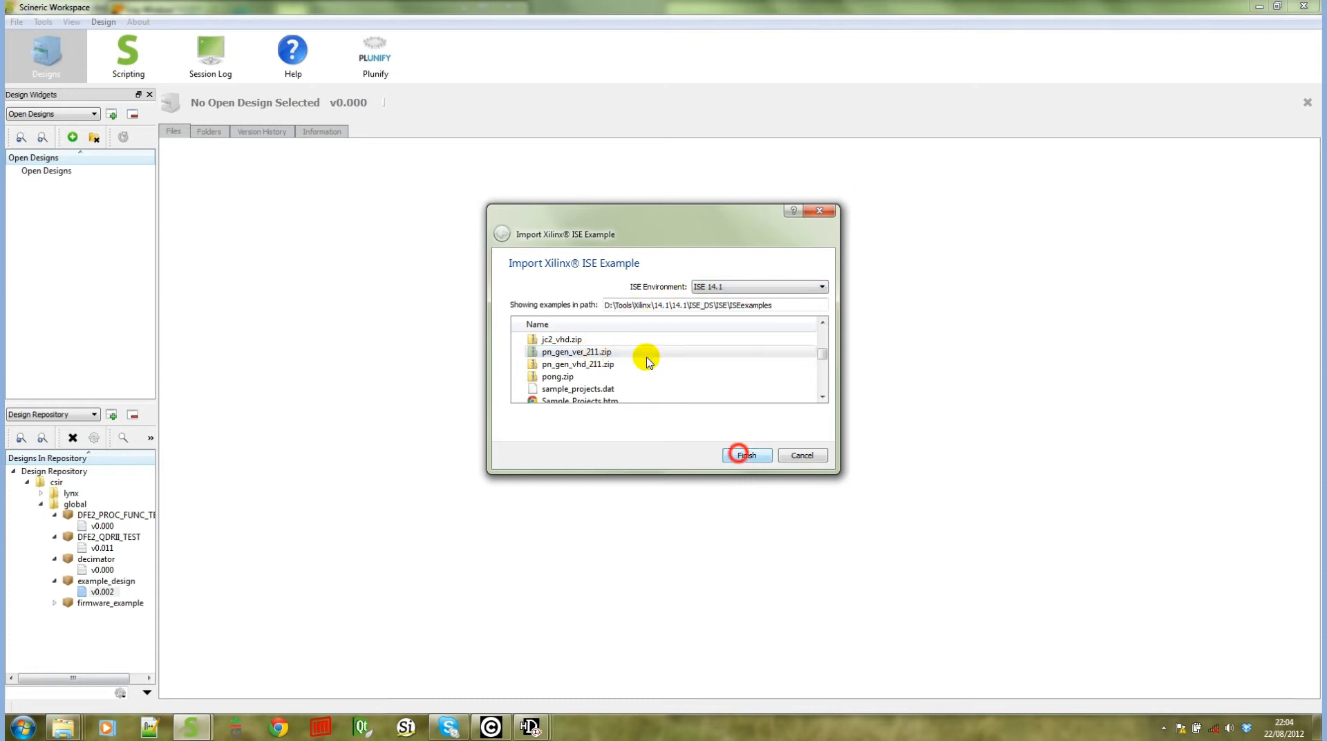
{"action": "left_click", "coordinate": [741, 455]}
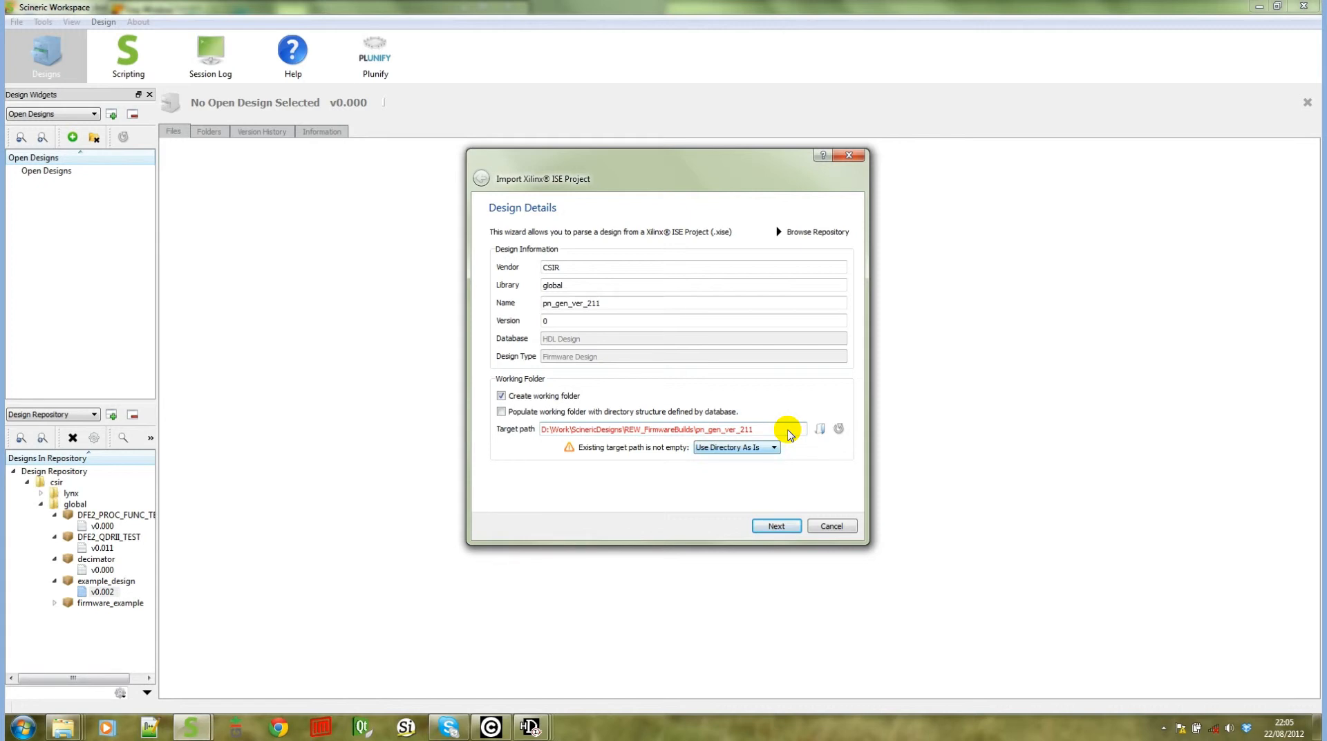
Set the non-empty target path option to Empty Directory First and finish the import with the default options
{"action": "left_click", "coordinate": [755, 448]}
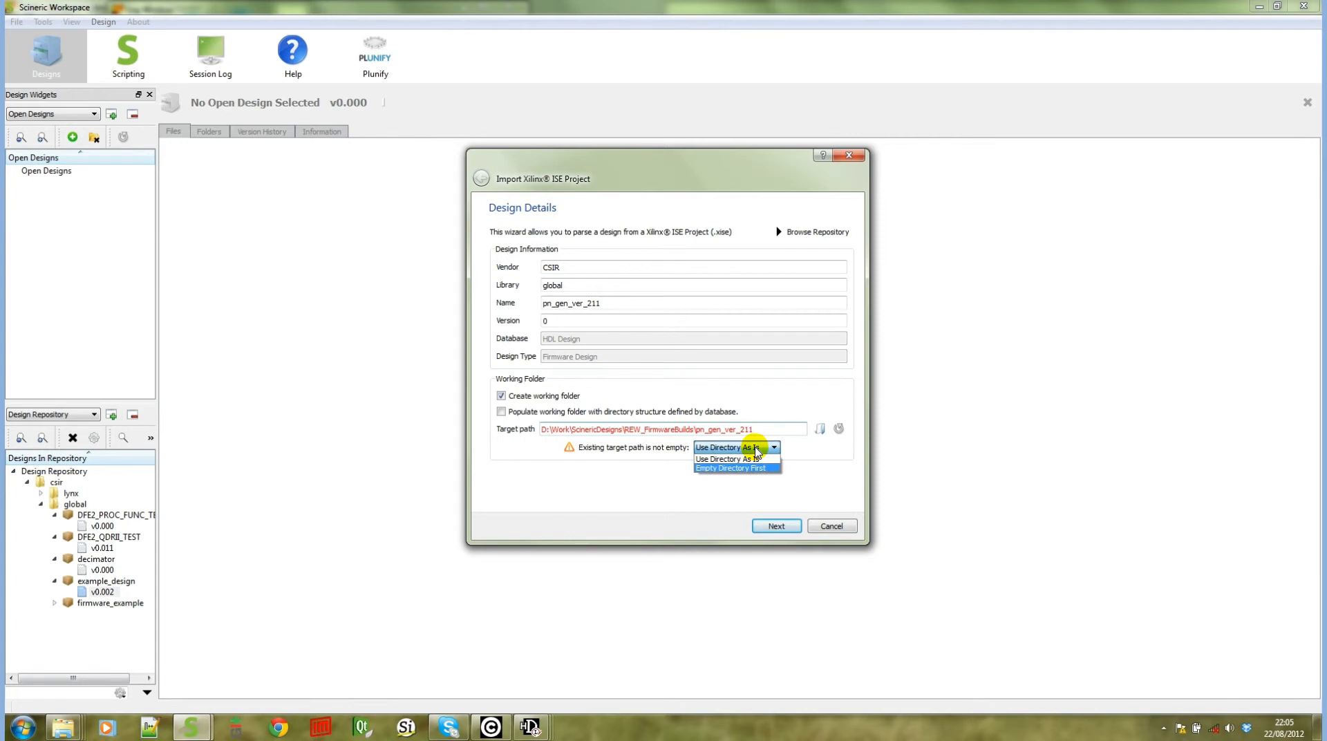
{"action": "left_click", "coordinate": [747, 469]}
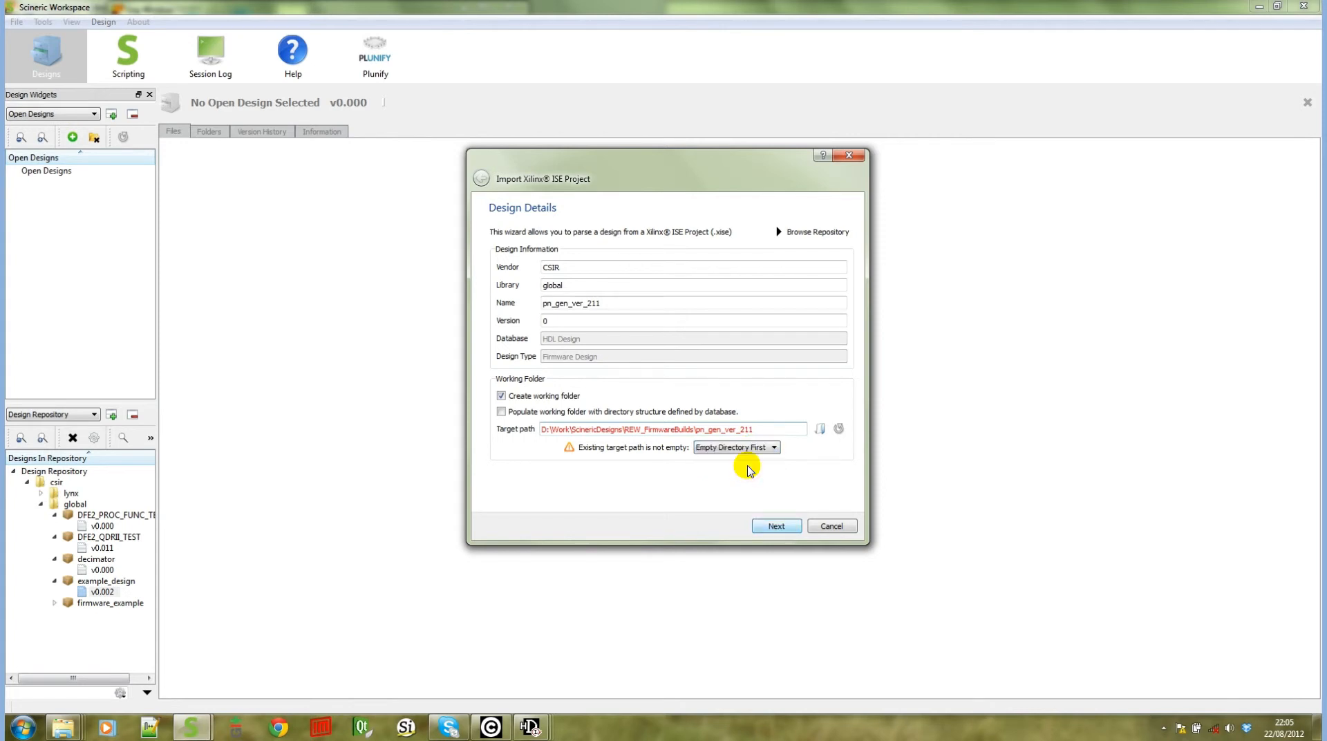
{"action": "left_click", "coordinate": [777, 525]}
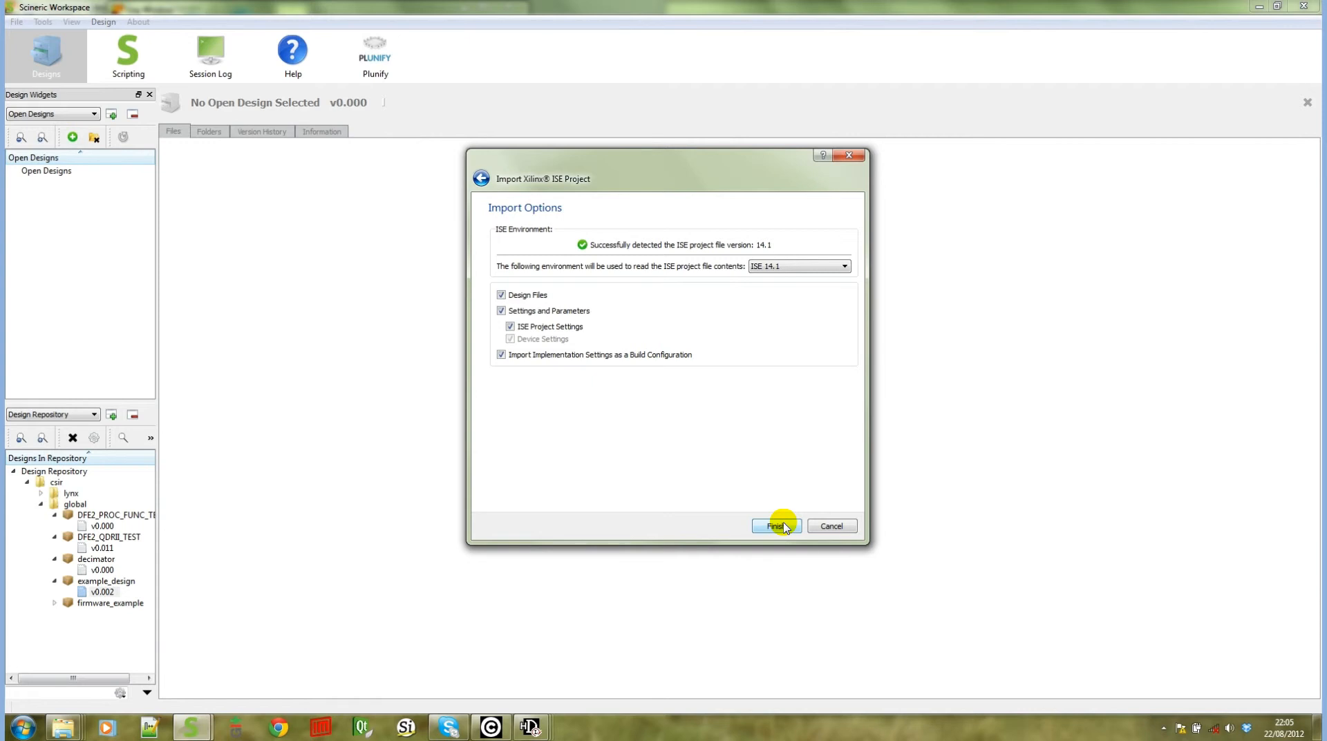
{"action": "left_click", "coordinate": [776, 526]}
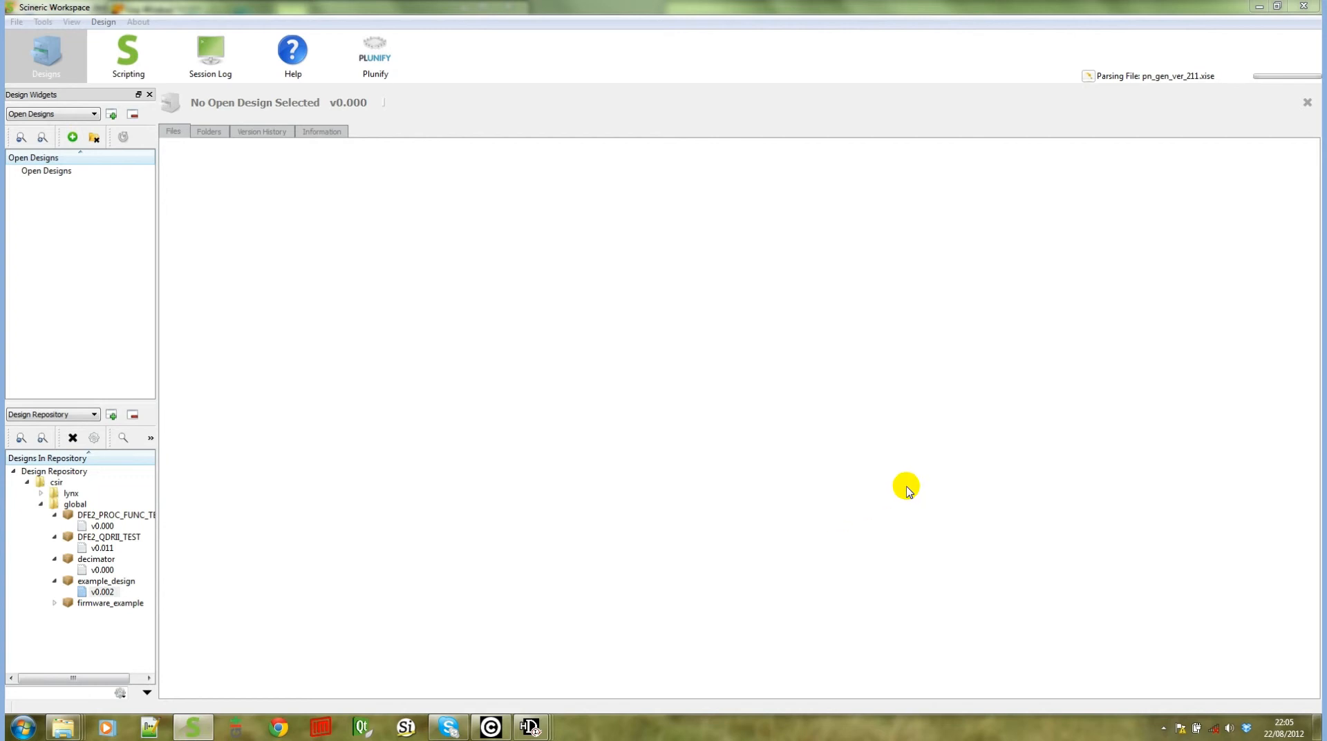
Open the parsing task log, close it, and remove the finished parsing task
{"action": "left_click", "coordinate": [1089, 78]}
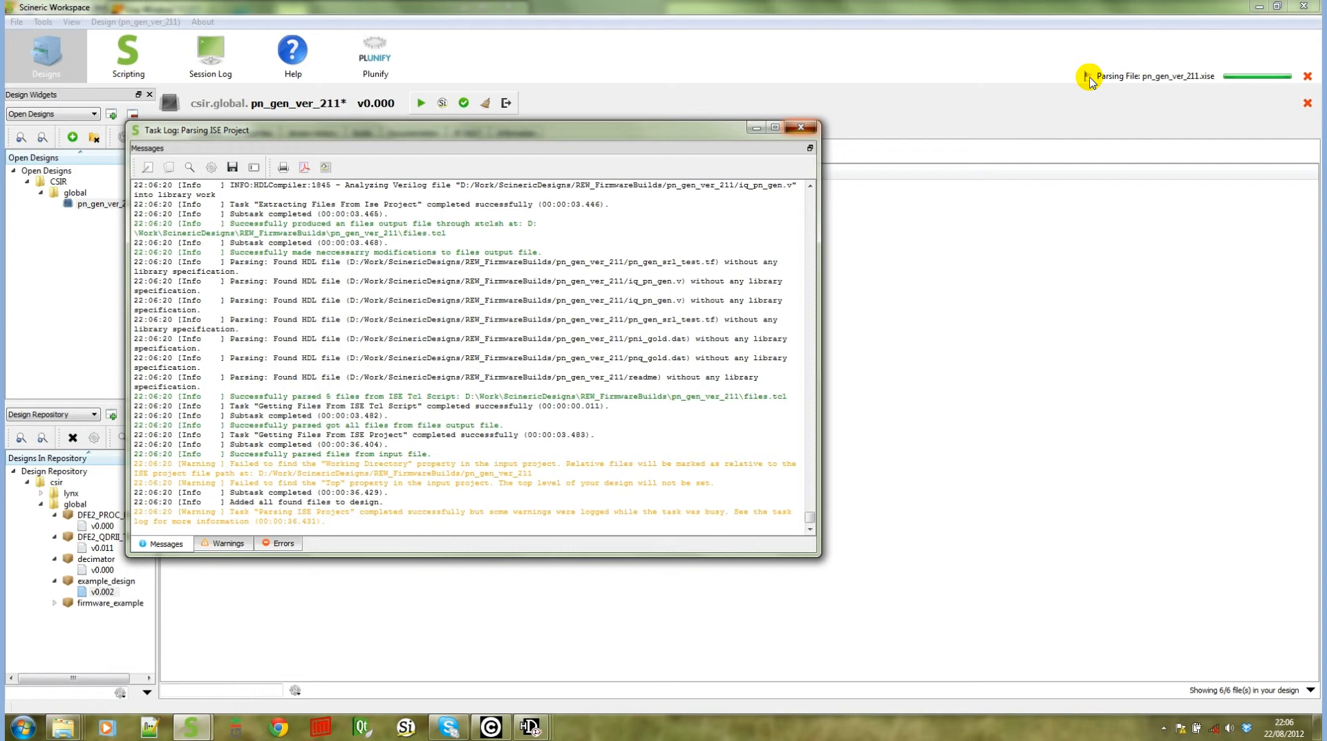
{"action": "left_click", "coordinate": [794, 127]}
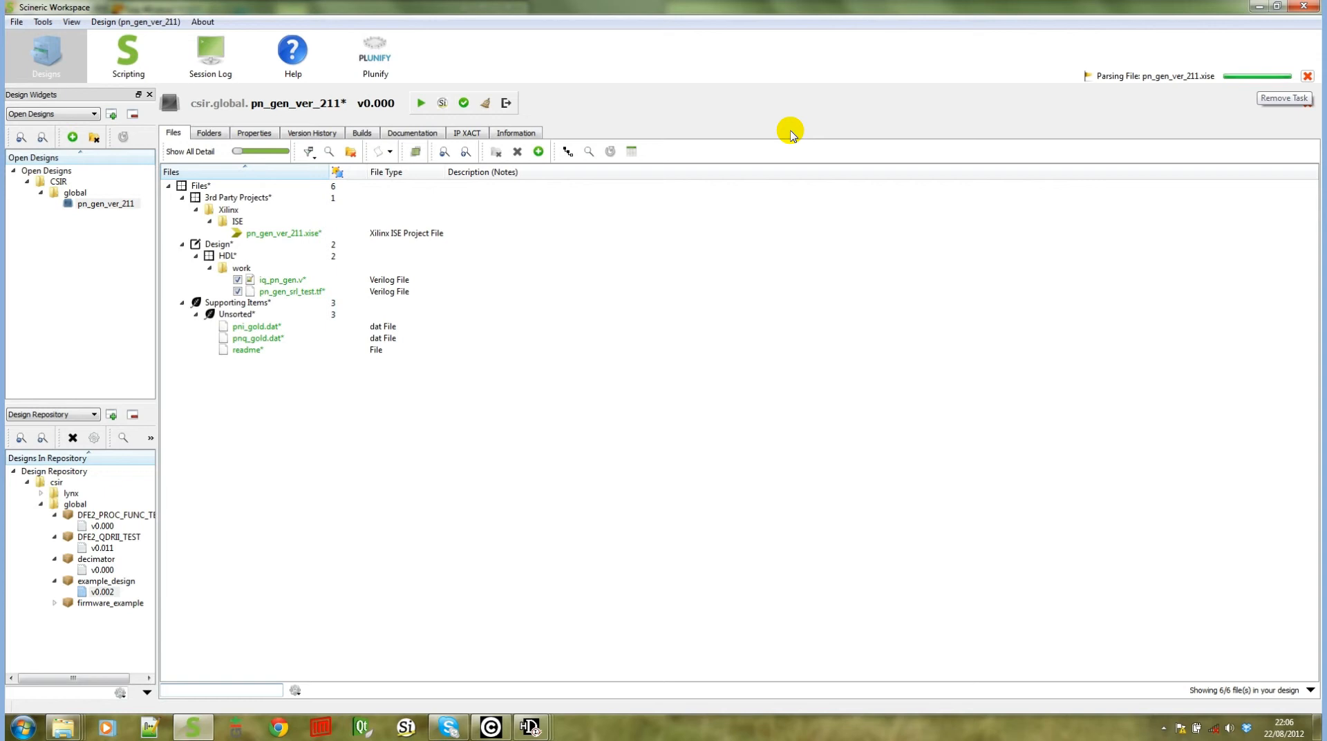
{"action": "left_click", "coordinate": [1309, 78]}
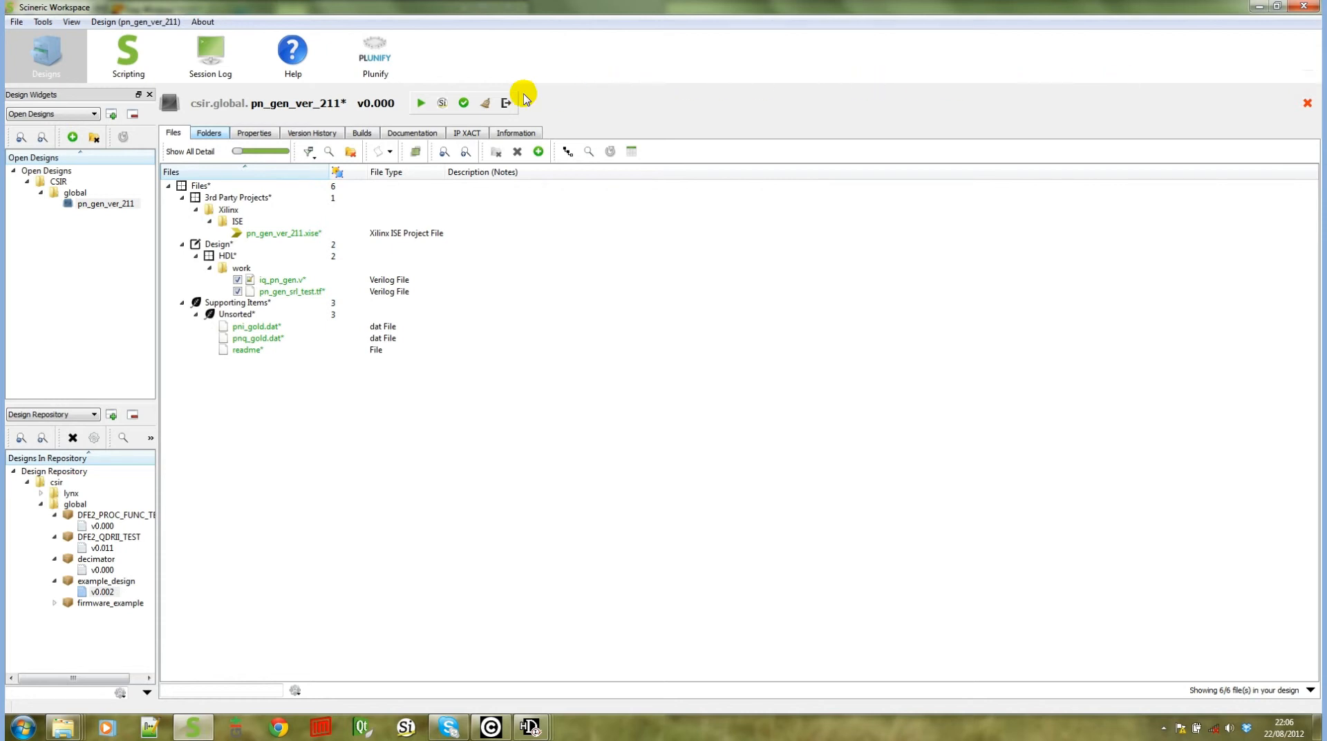
Inspect the design's Properties and Builds tabs, including the pn_gen_ver_211 build configuration, and return to Files
{"action": "left_click", "coordinate": [252, 131]}
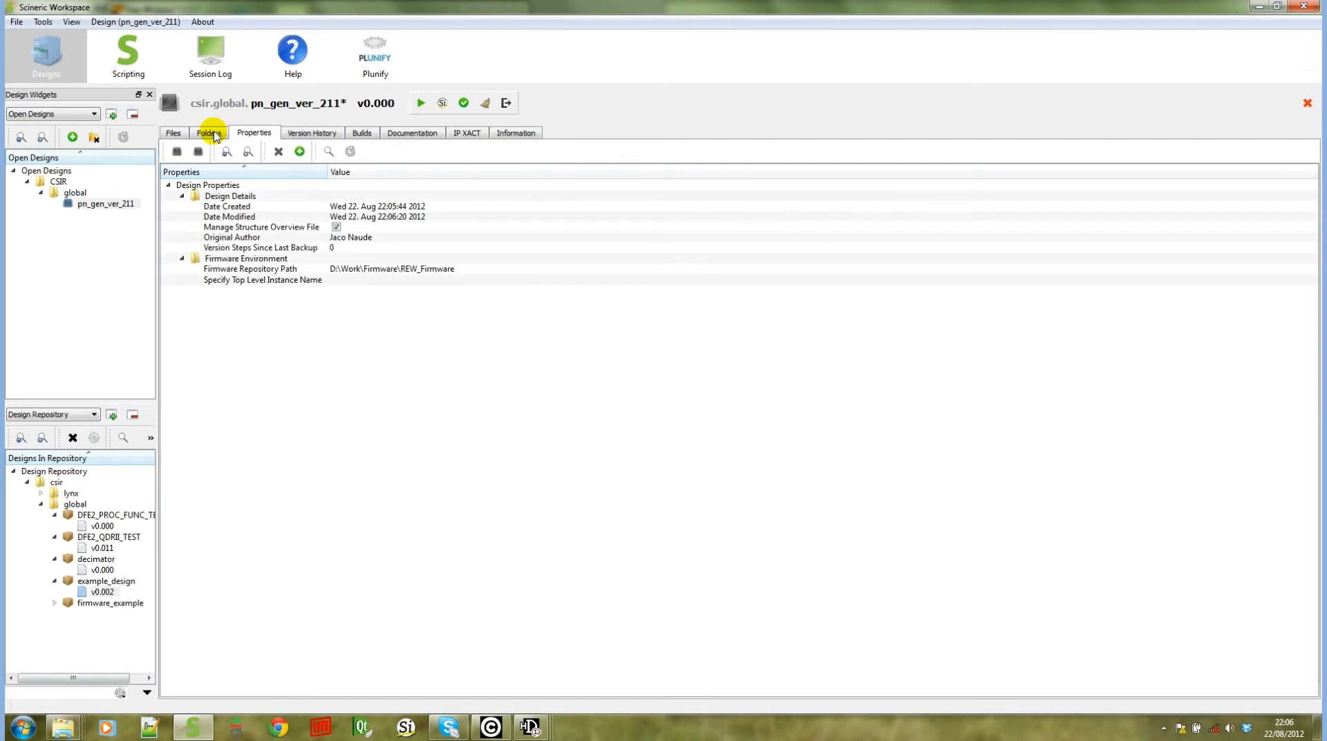
{"action": "left_click", "coordinate": [355, 134]}
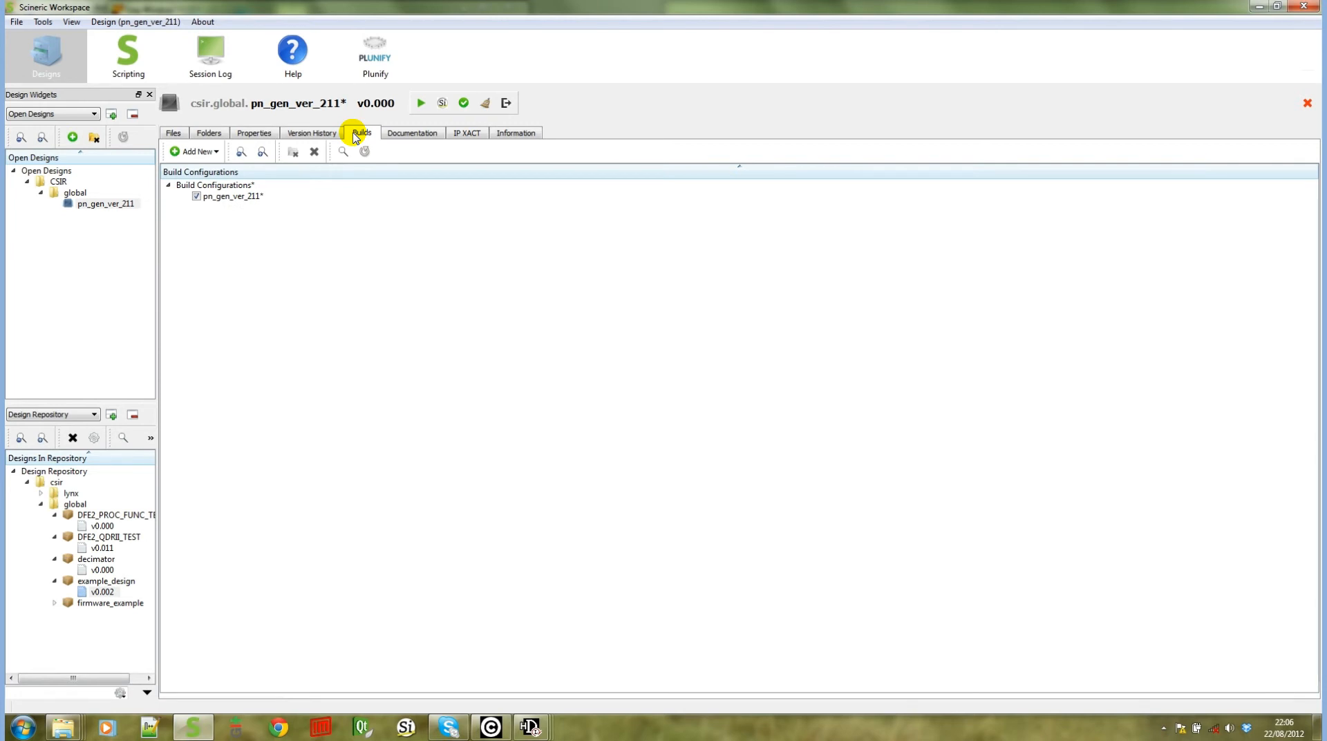
{"action": "left_click", "coordinate": [234, 198]}
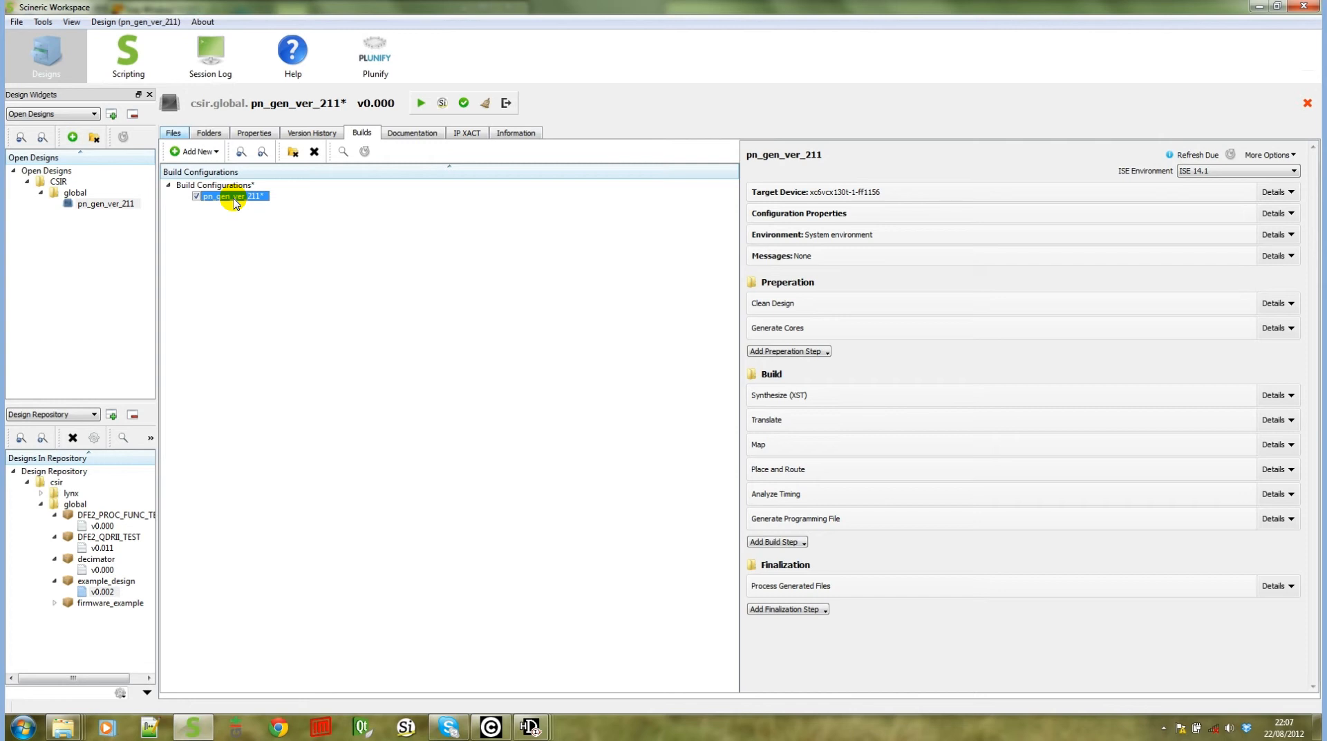
{"action": "left_click", "coordinate": [171, 132]}
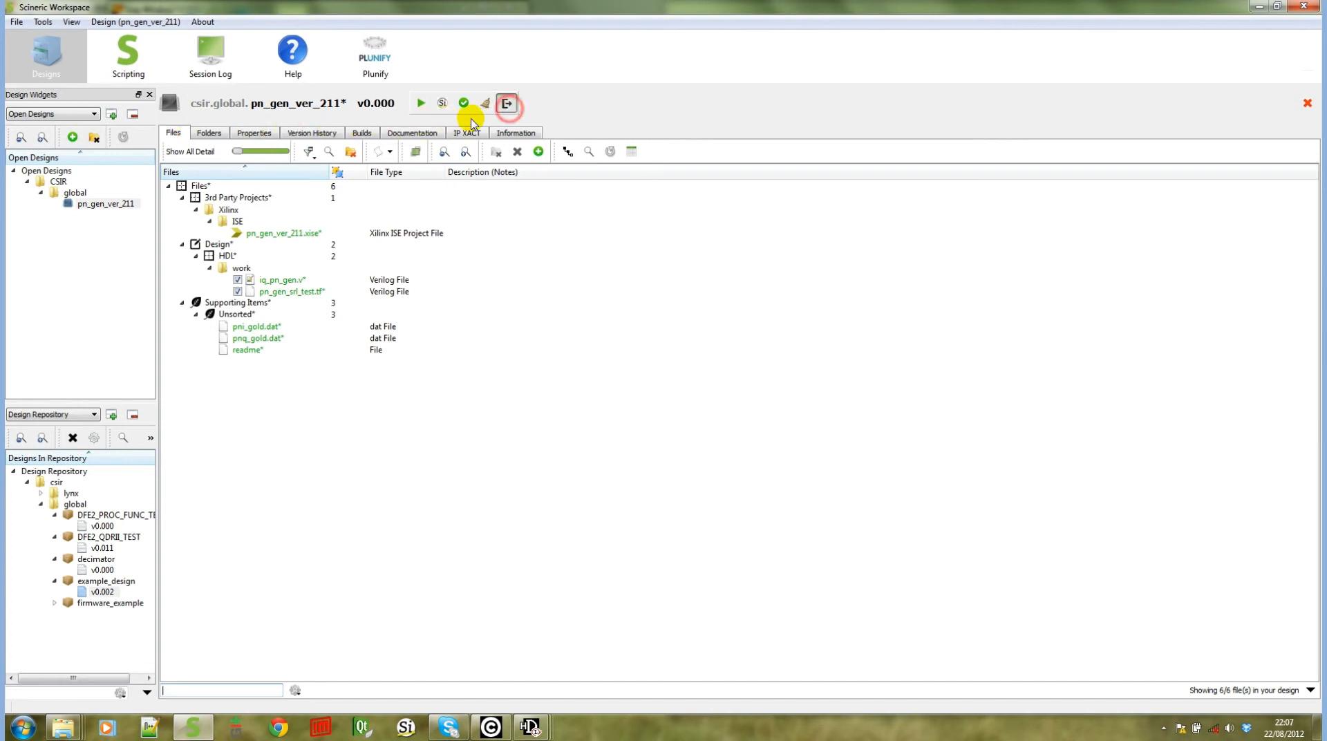
Open the Export Design dialog, browse each export category and option, and cancel it
{"action": "left_click", "coordinate": [506, 103]}
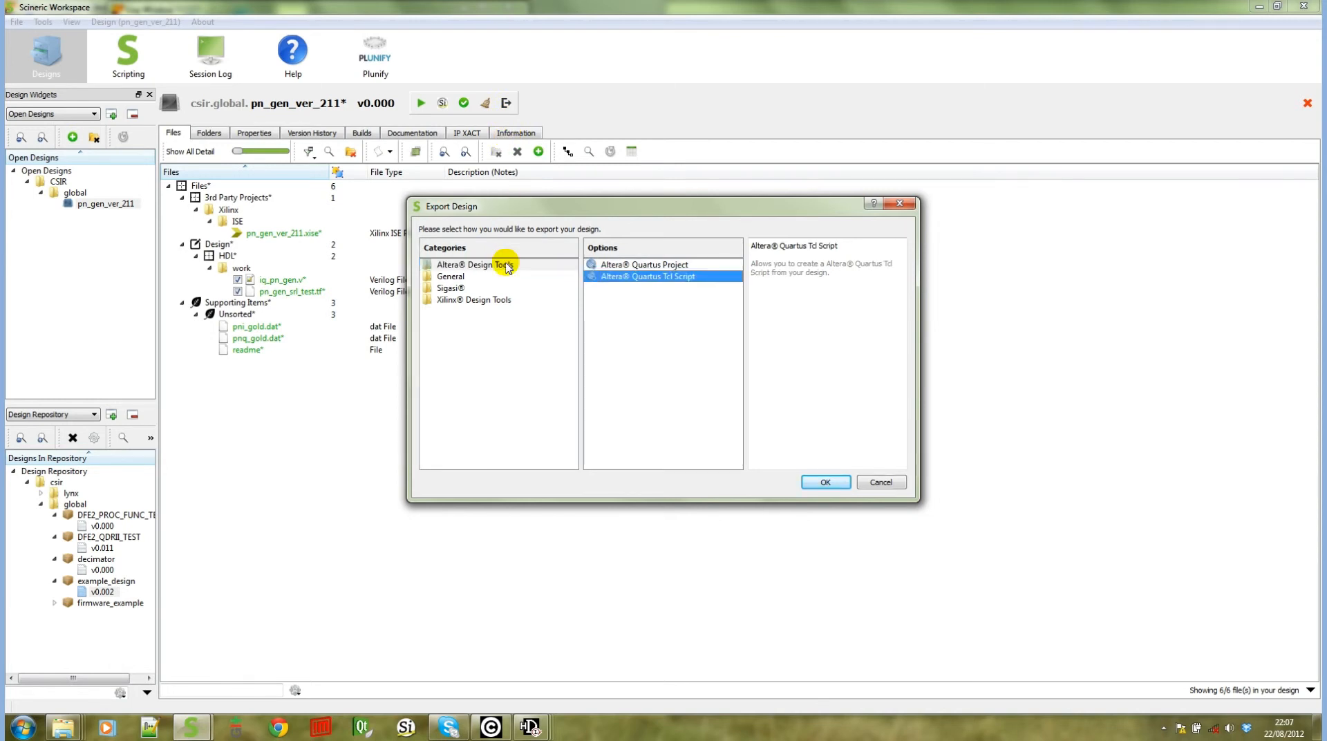
{"action": "left_click", "coordinate": [693, 277]}
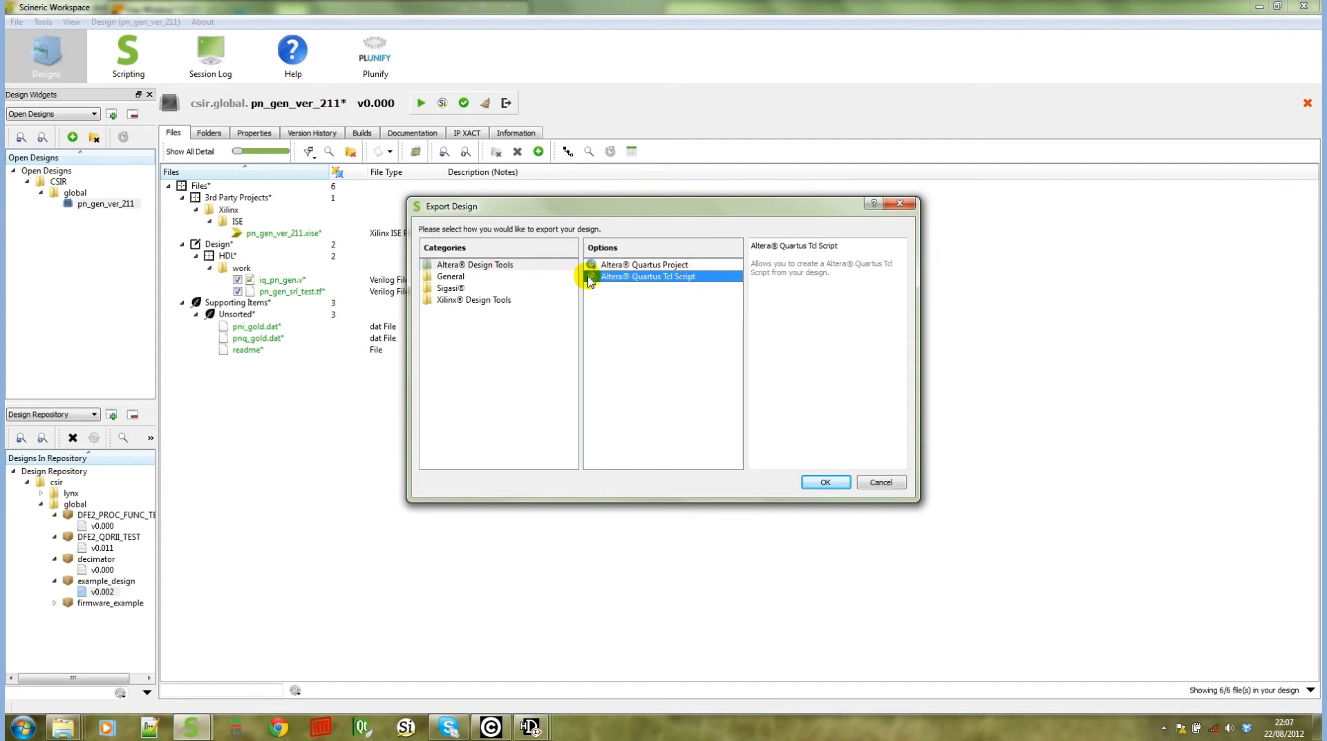
{"action": "left_click", "coordinate": [489, 285]}
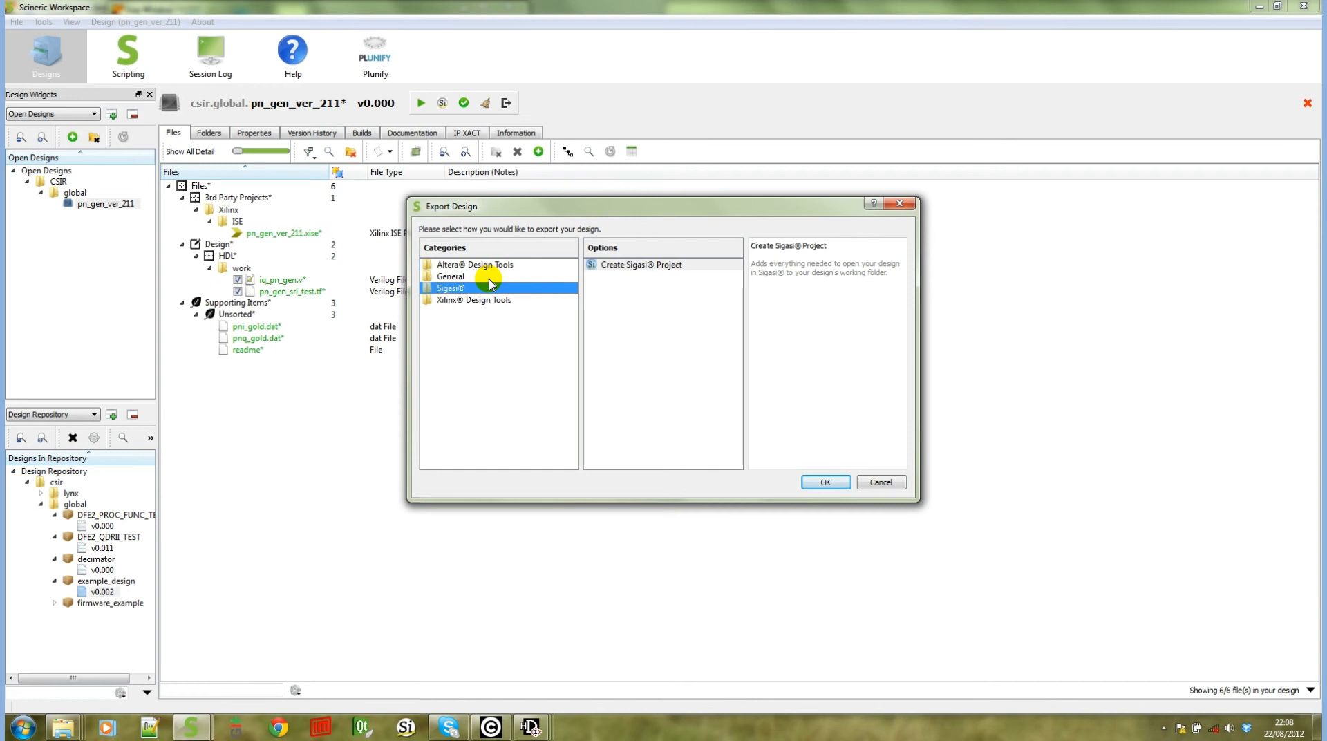
{"action": "left_click", "coordinate": [473, 297]}
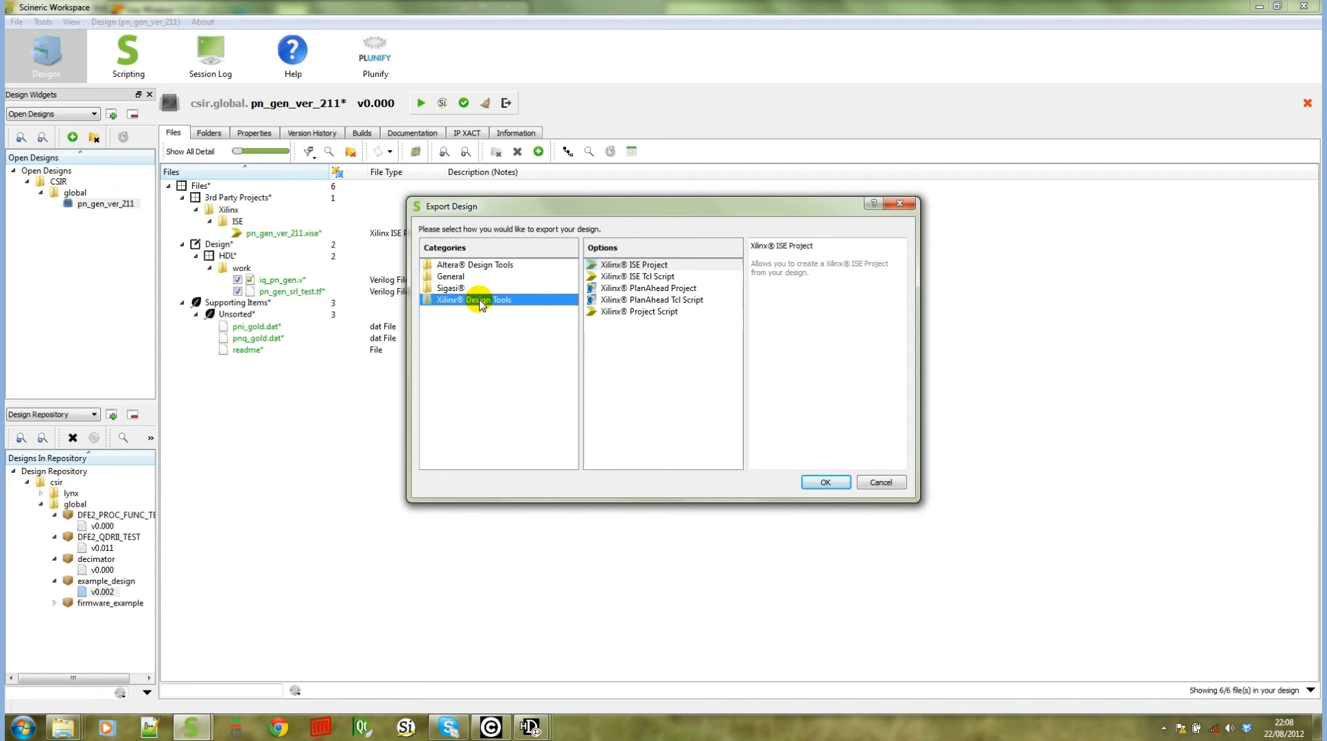
{"action": "left_click", "coordinate": [702, 286]}
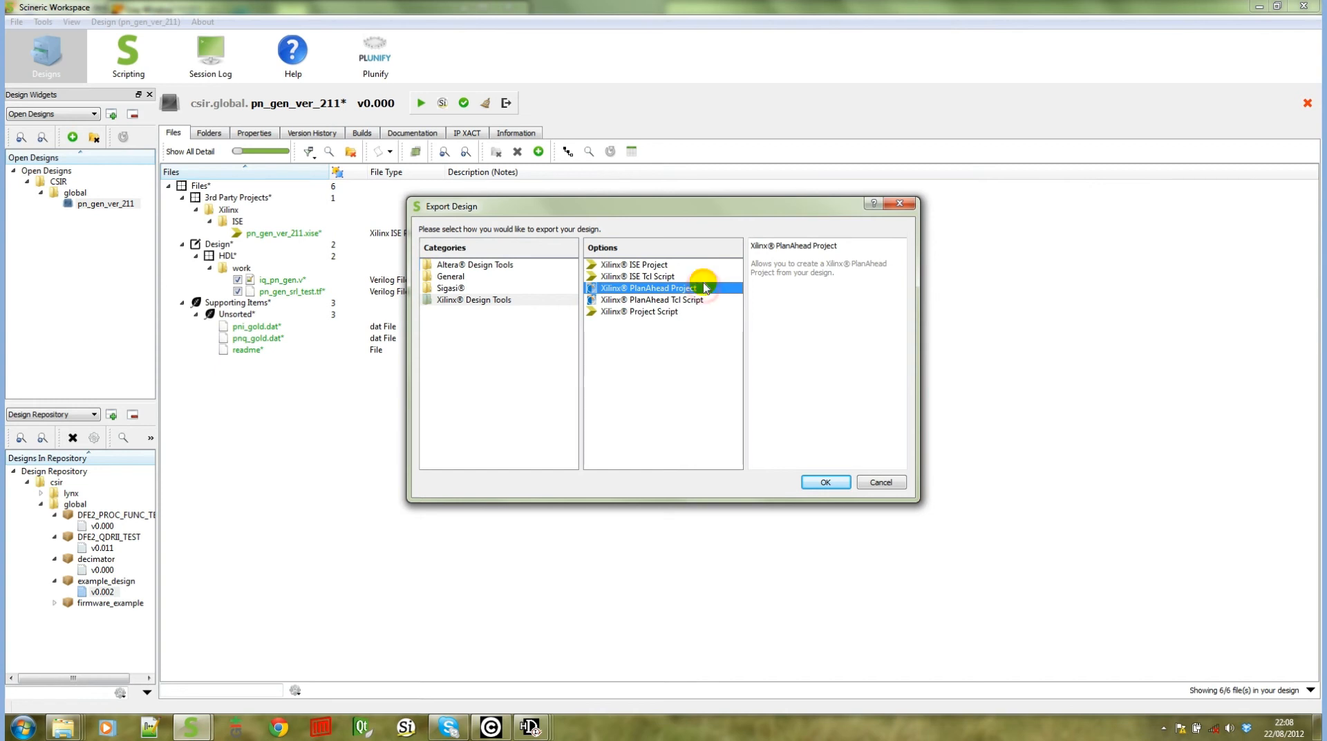
{"action": "left_click", "coordinate": [704, 298]}
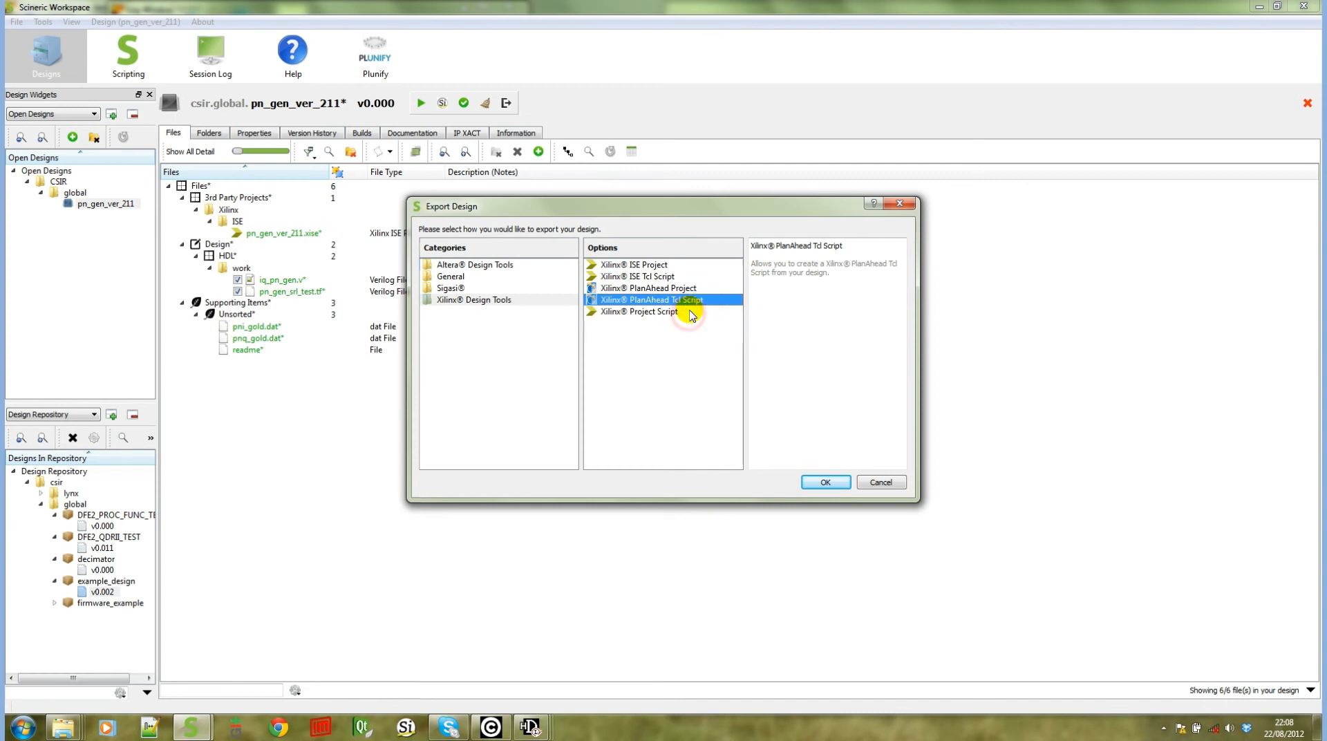
{"action": "left_click", "coordinate": [687, 313]}
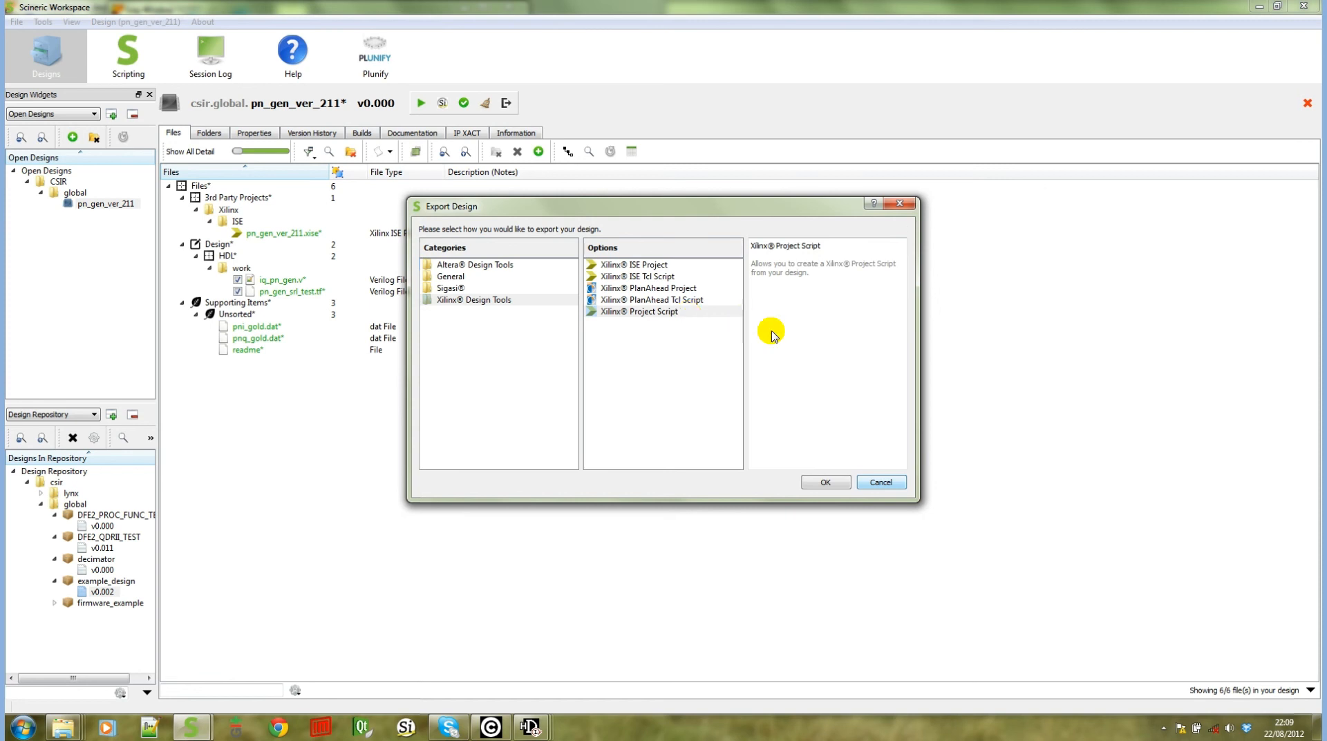
{"action": "left_click", "coordinate": [879, 482]}
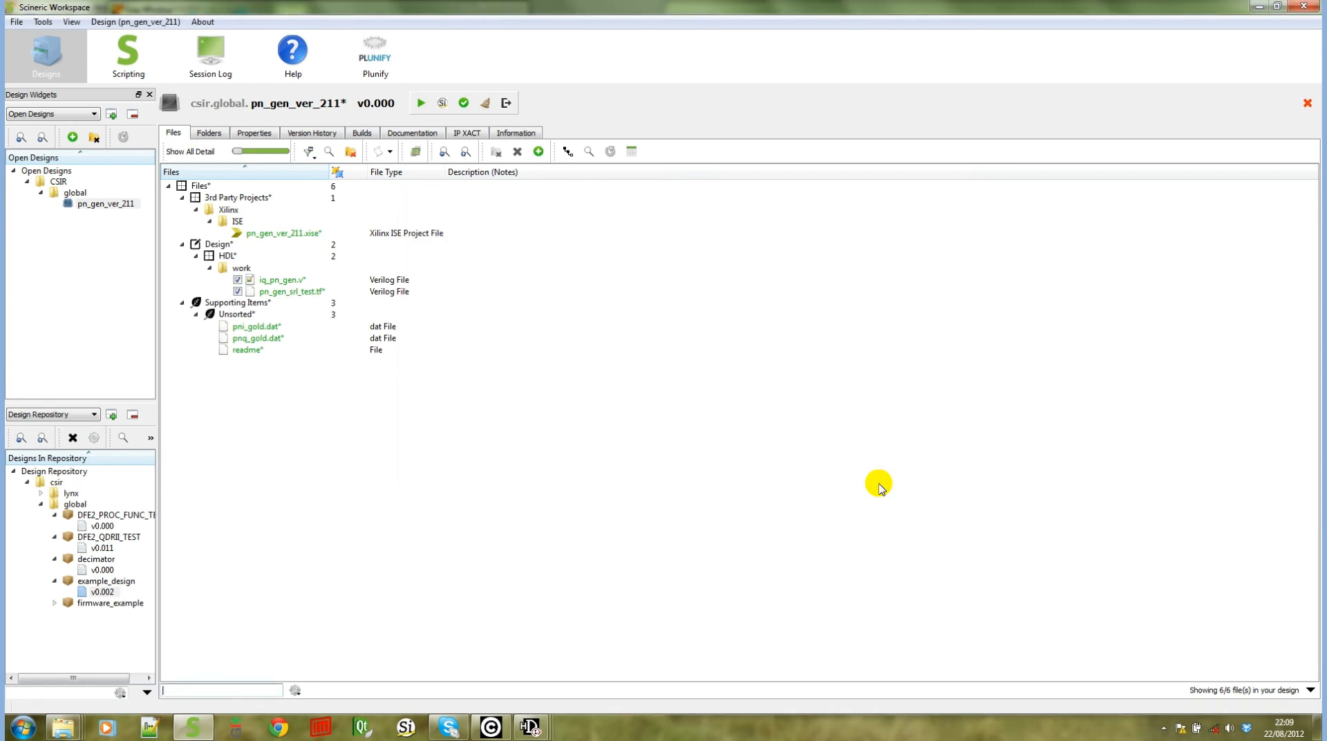